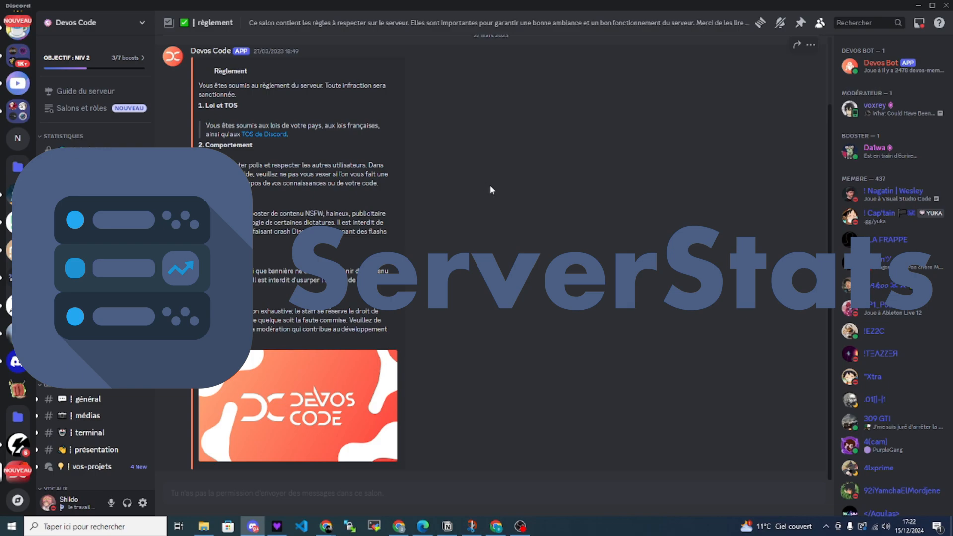
Find the test bot server in the server list and open it
scroll(5, 323, down, 10)
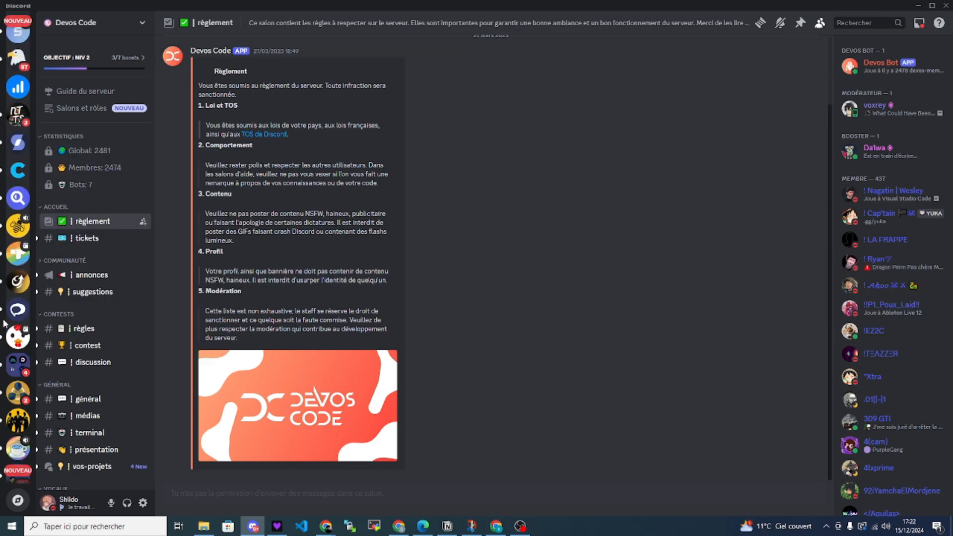
scroll(10, 323, down, 10)
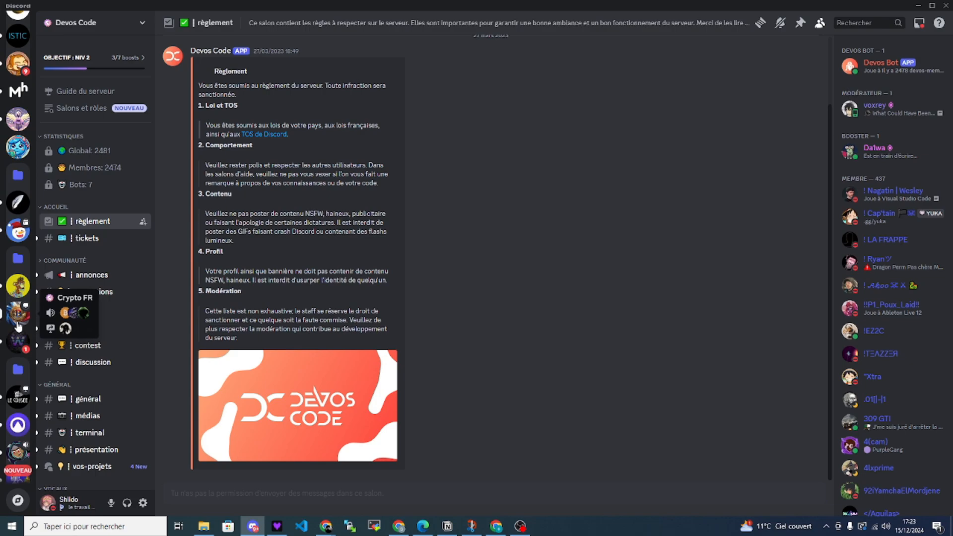
scroll(17, 328, down, 5)
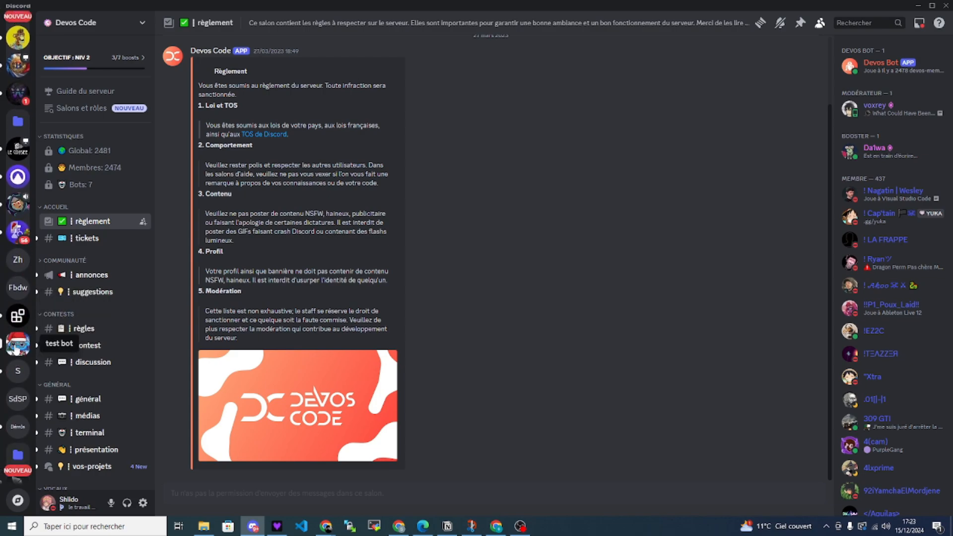
click(17, 345)
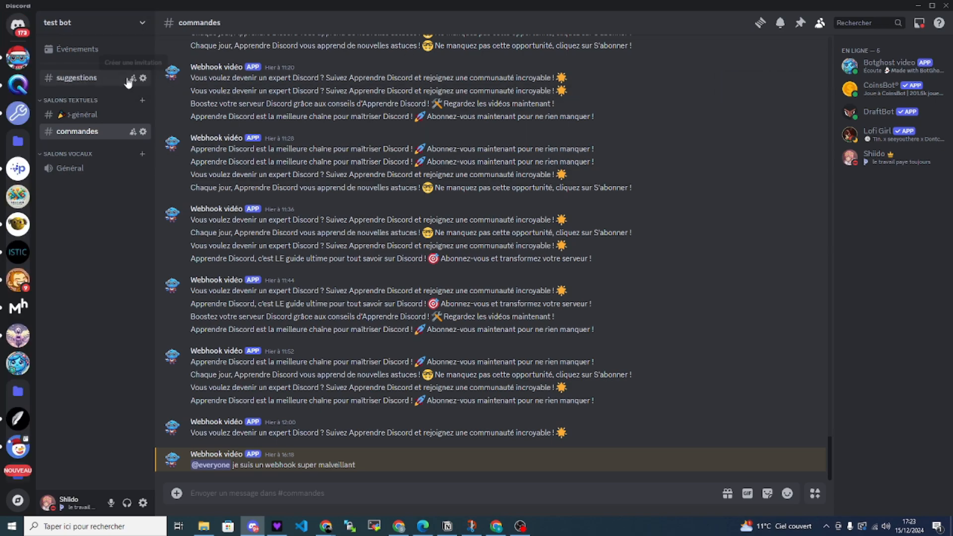
Search the server's app directory for serverStats and open the ServerStats app page
click(87, 24)
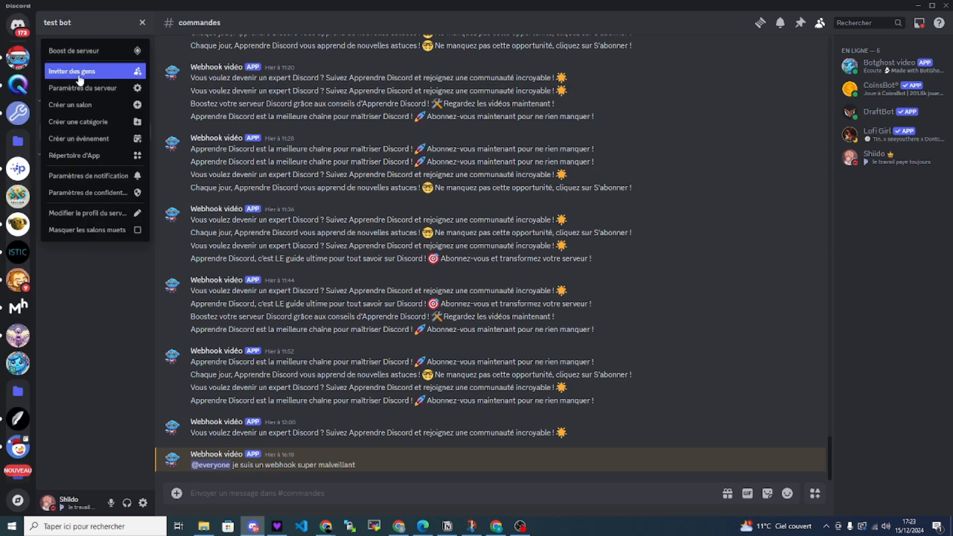
click(84, 154)
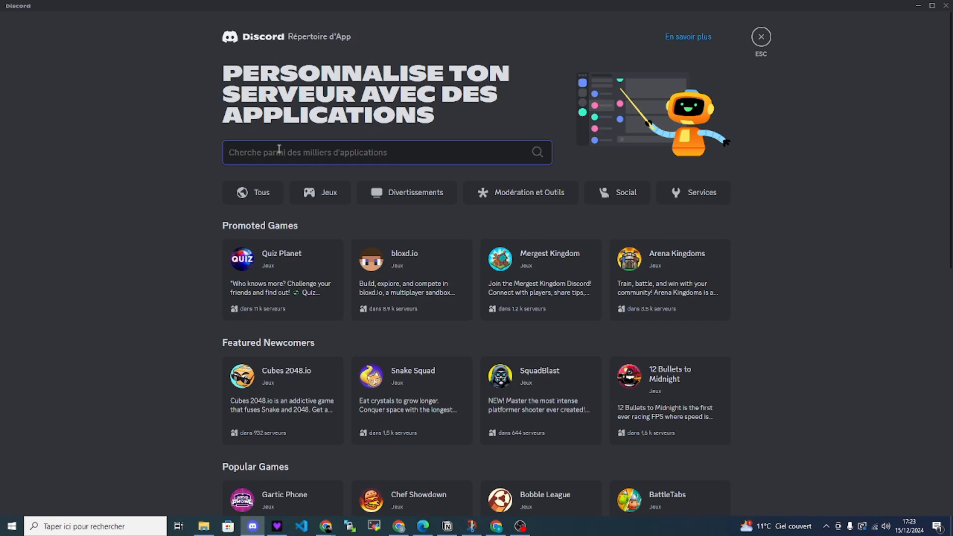
text(serverStats)
key(Return)
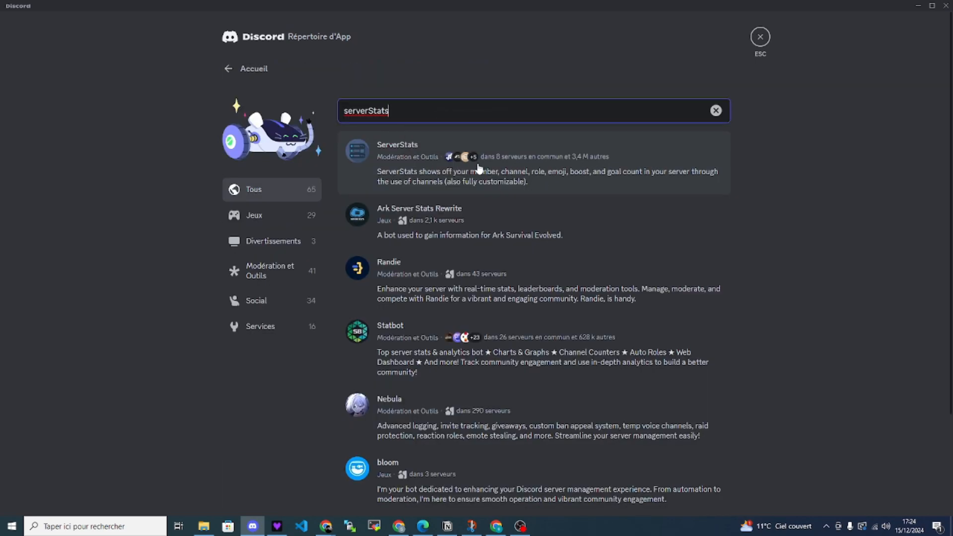
click(439, 168)
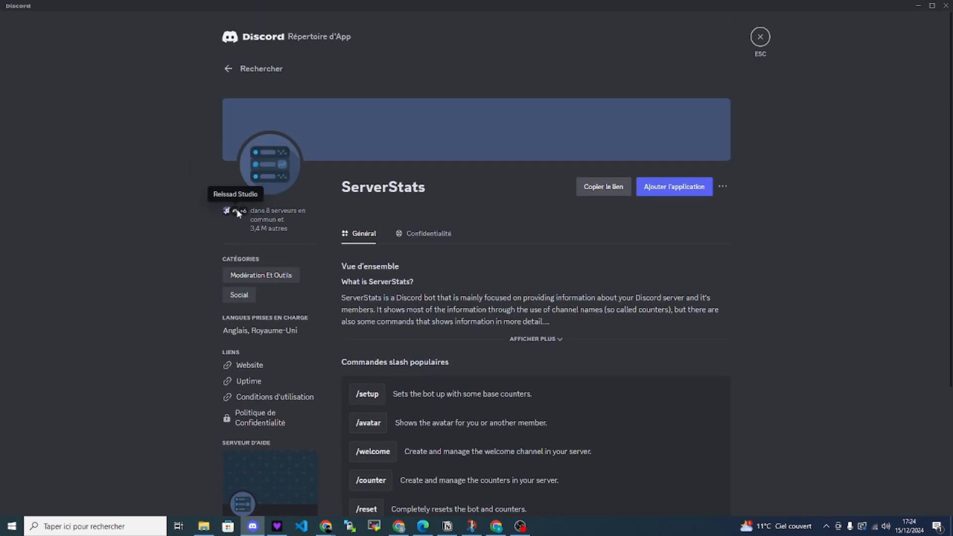
Add the ServerStats app to the test bot server, authorizing all of its requested permissions
scroll(229, 174, down, 3)
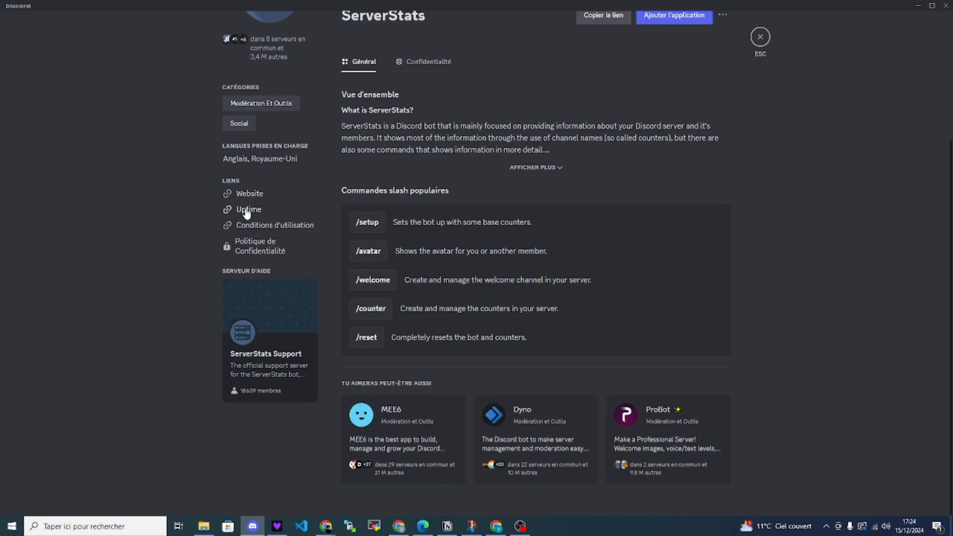
scroll(251, 196, up, 3)
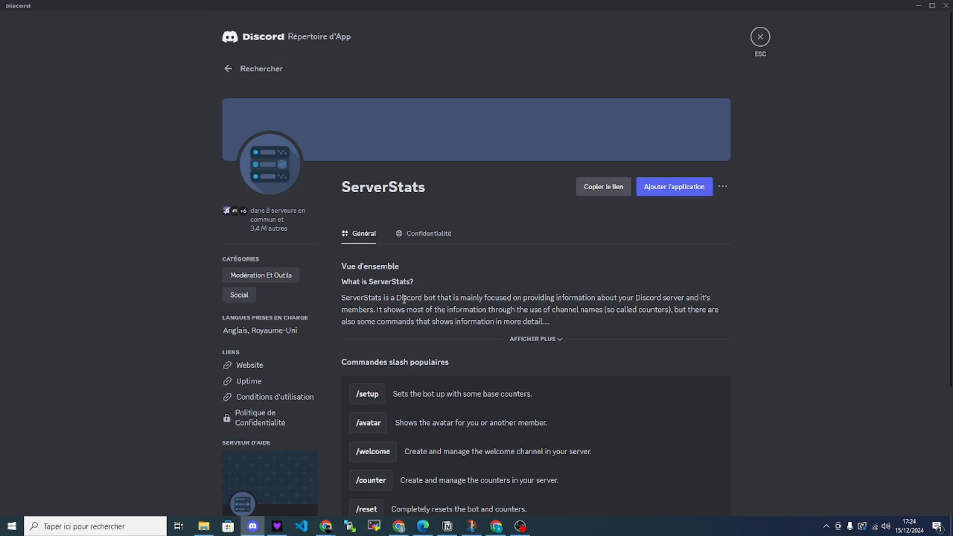
scroll(381, 316, down, 2)
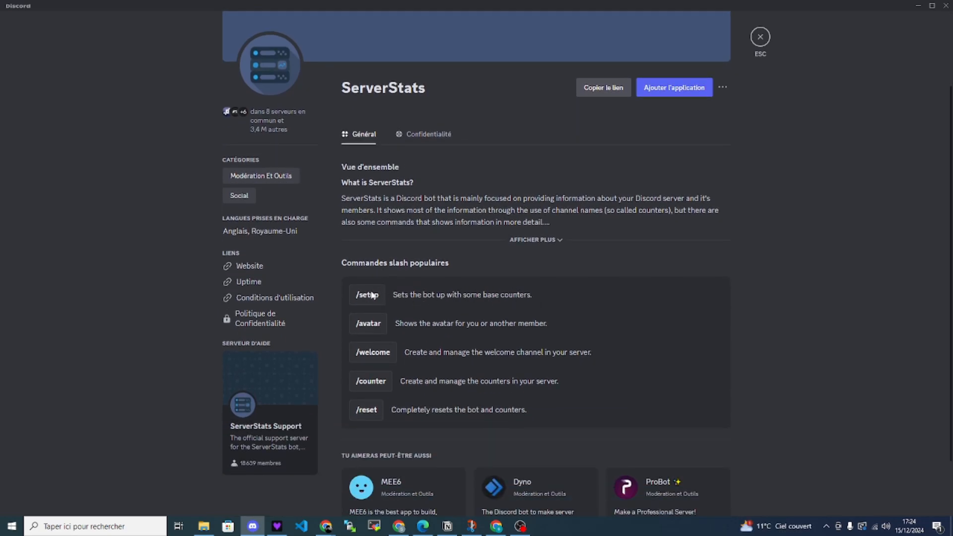
click(671, 89)
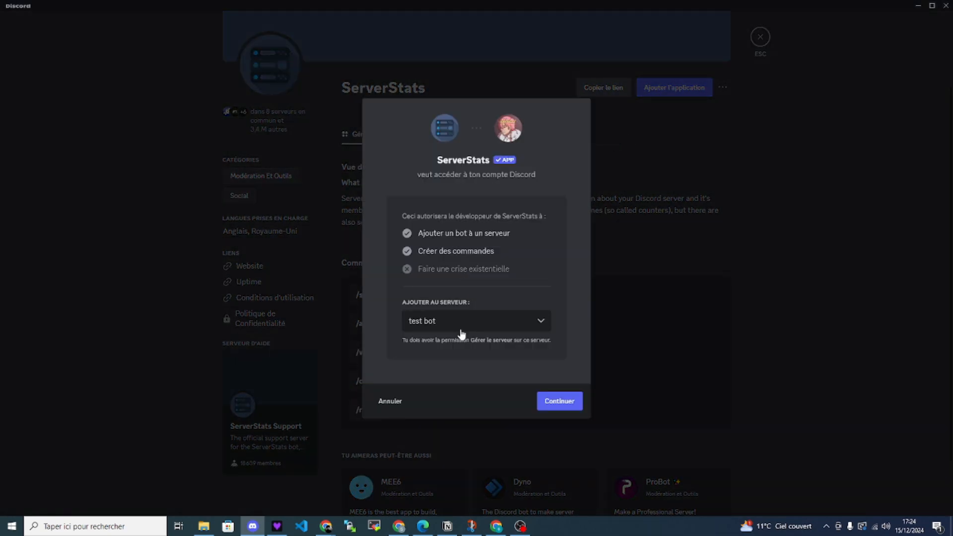
click(558, 402)
click(598, 482)
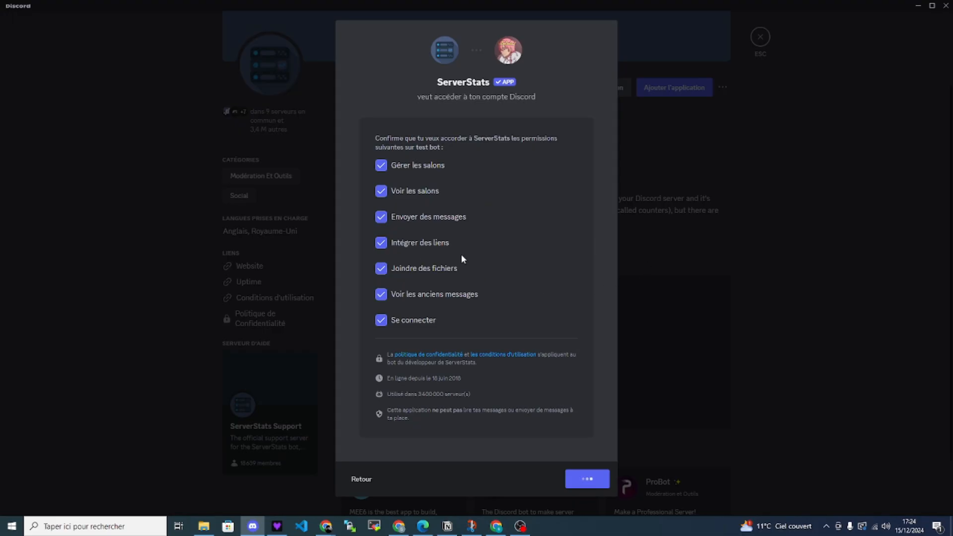
click(540, 336)
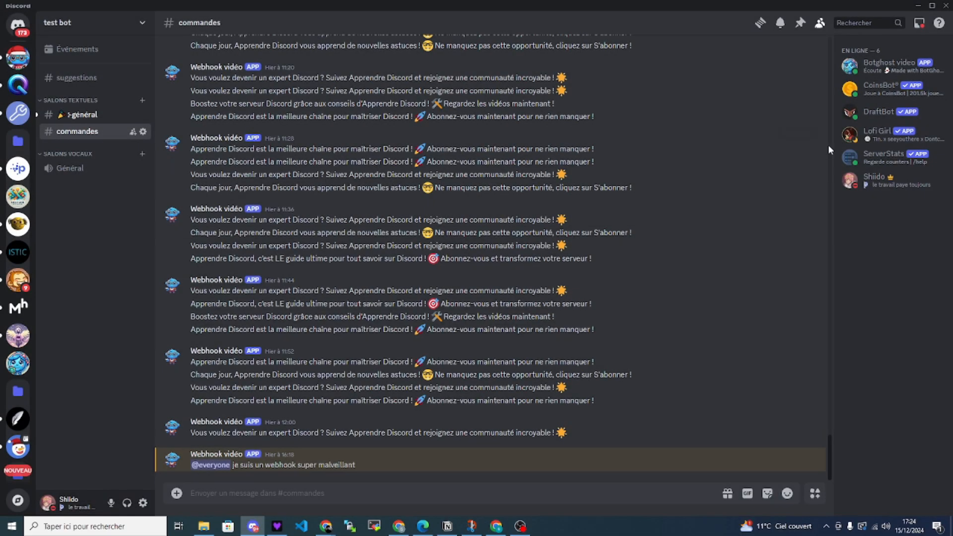
View the ServerStats bot's profile in the member list and try its /help command in the commandes channel
click(849, 157)
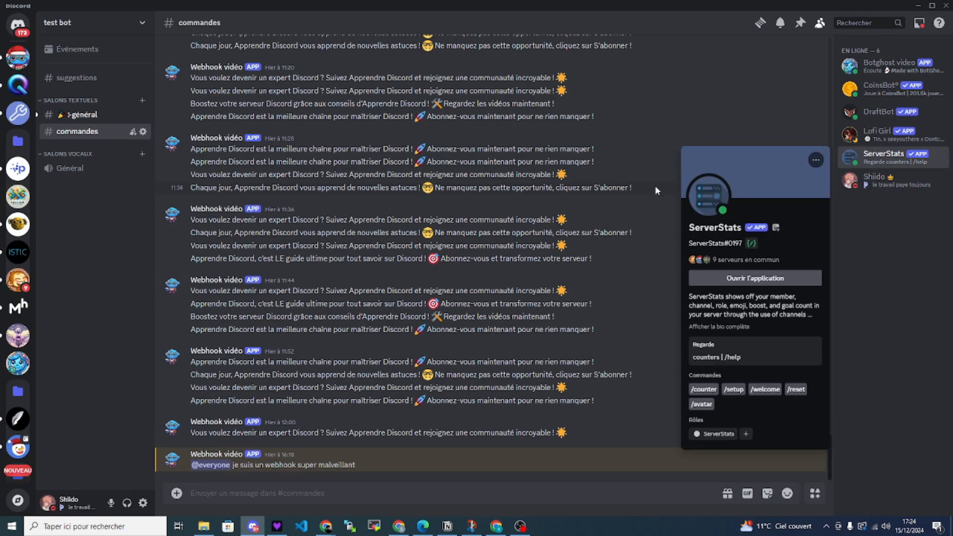
click(633, 153)
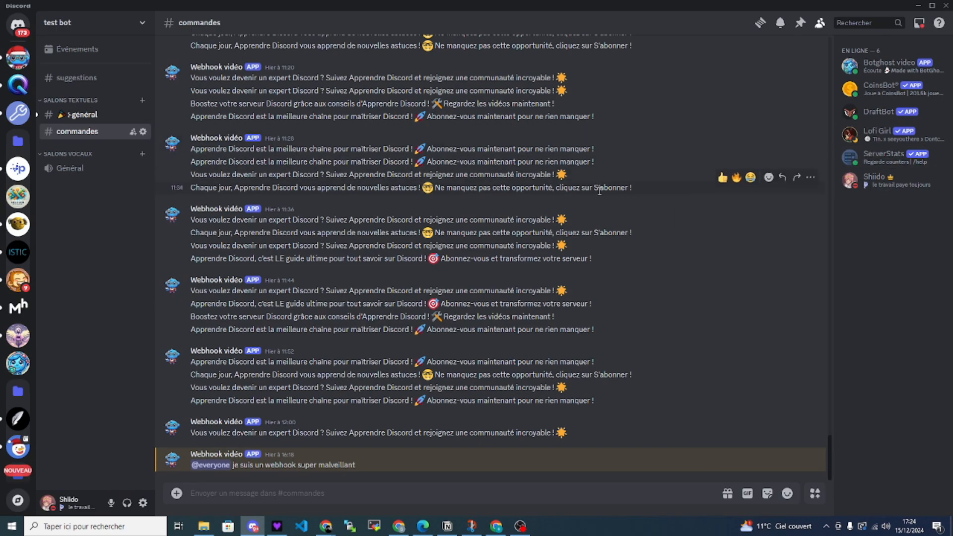
click(297, 502)
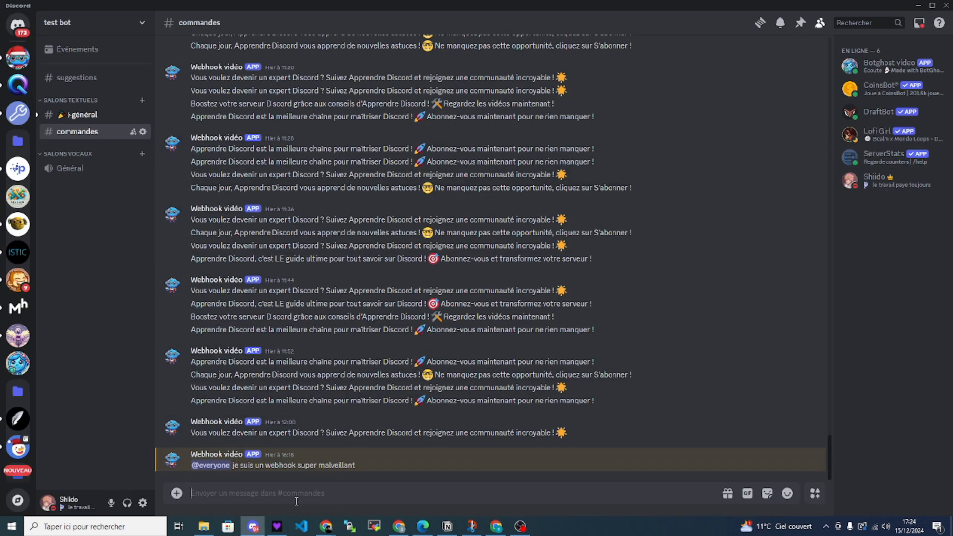
text(/help)
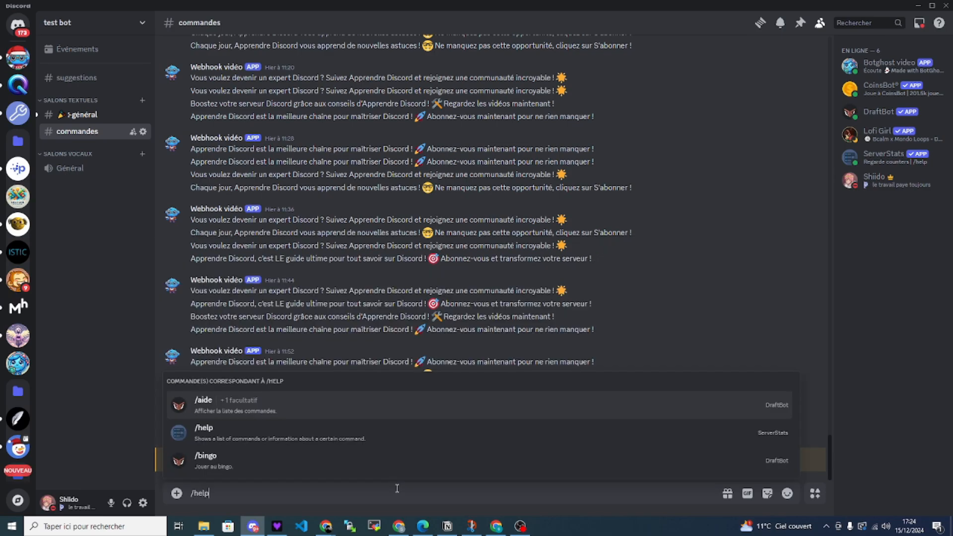
click(346, 437)
key(Return)
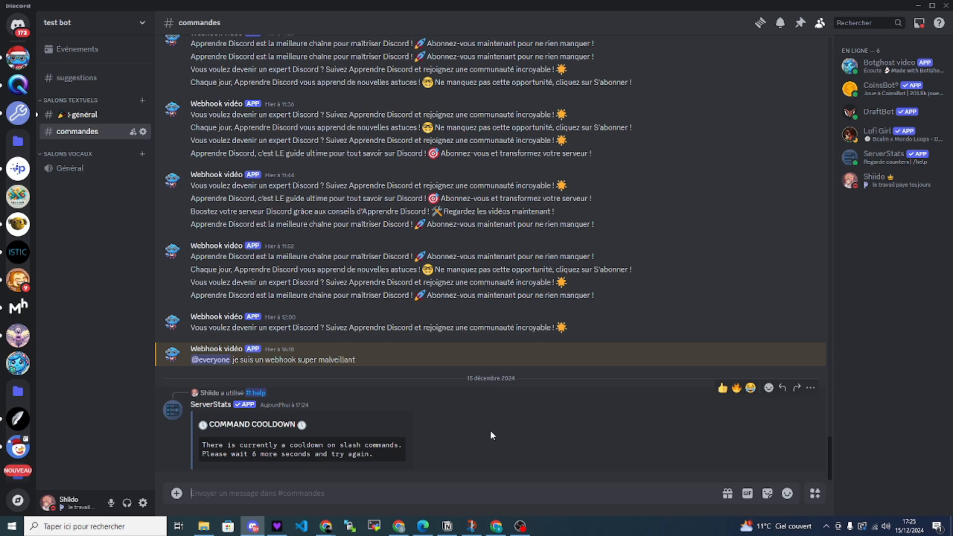
Run the ServerStats /help command again without its optional argument and examine the list of commands
key(shift)
text(/help)
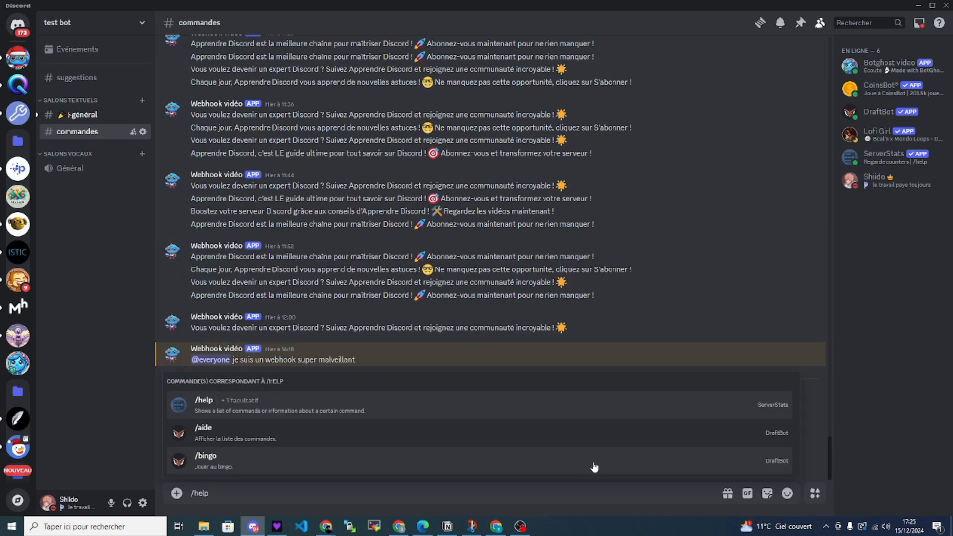
click(372, 405)
click(199, 447)
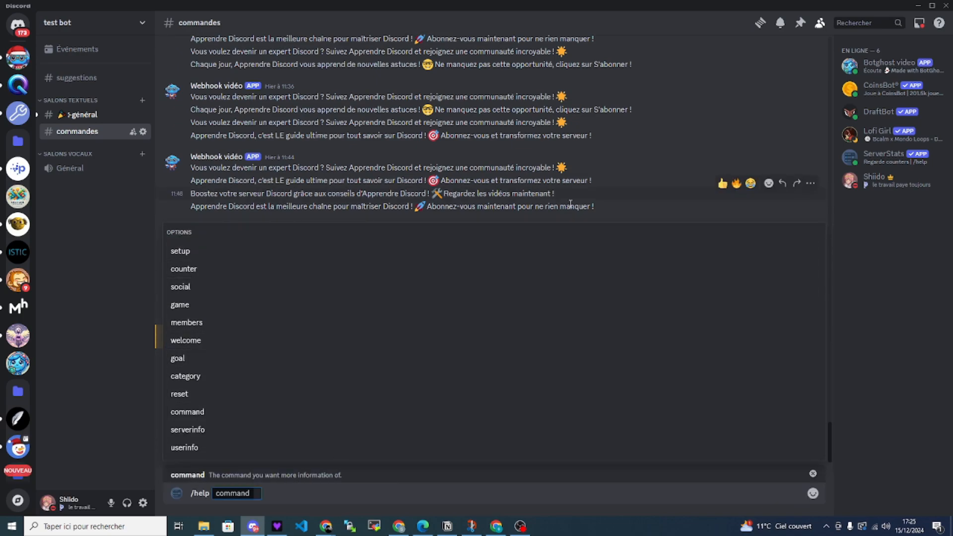
key(BackSpace)
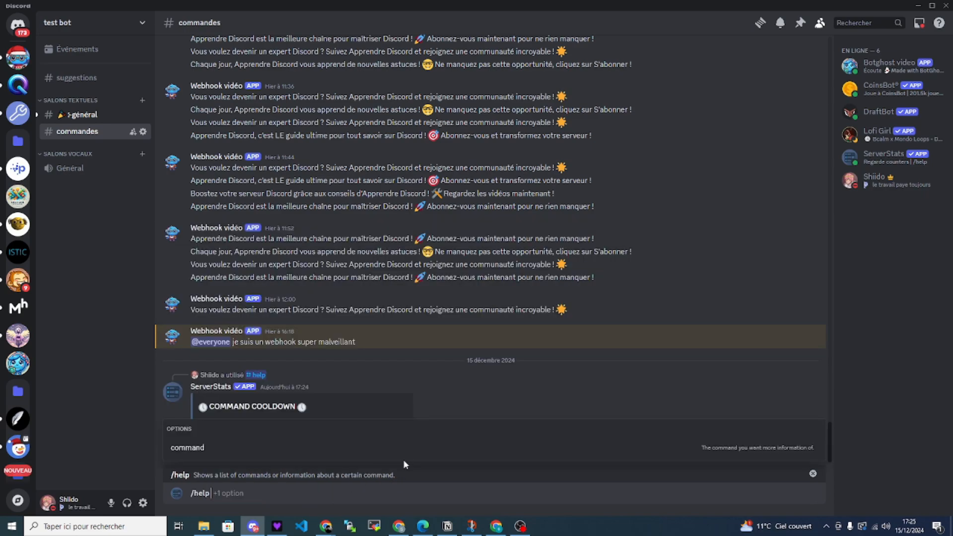
key(Return)
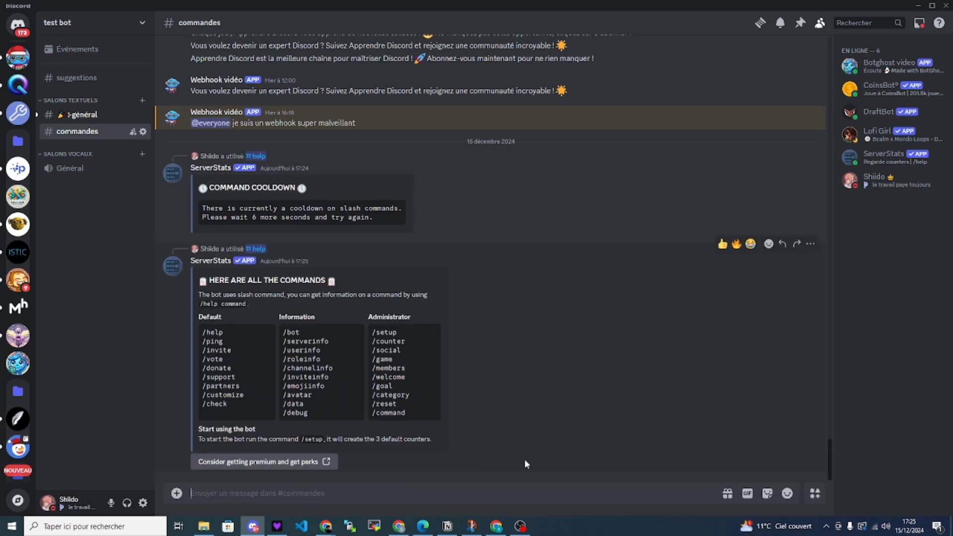
mouse_move(419, 419)
mouse_down()
mouse_move(283, 332)
mouse_move(420, 412)
mouse_move(376, 393)
mouse_move(374, 341)
mouse_move(434, 426)
mouse_up()
Create a category for the counters with the ServerStats /category create command
text(/cate)
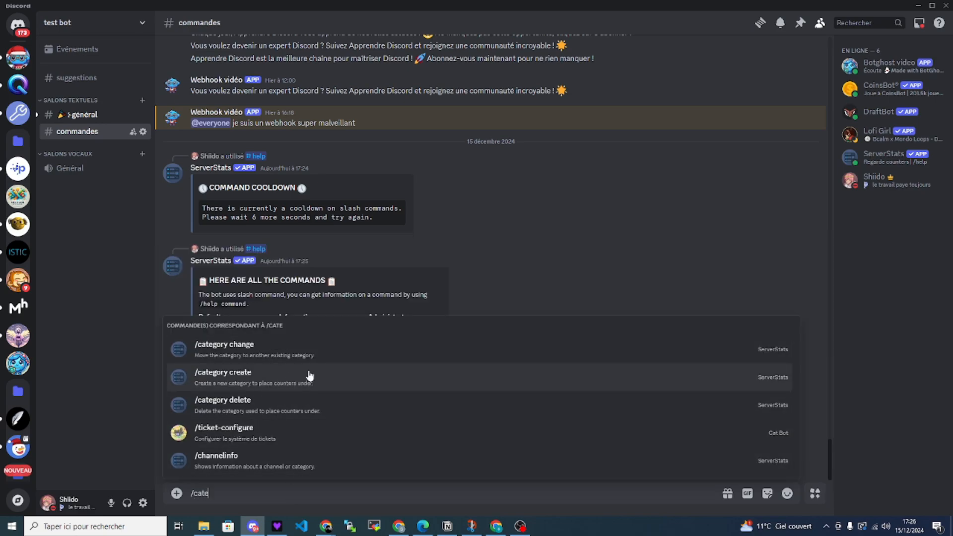
click(346, 385)
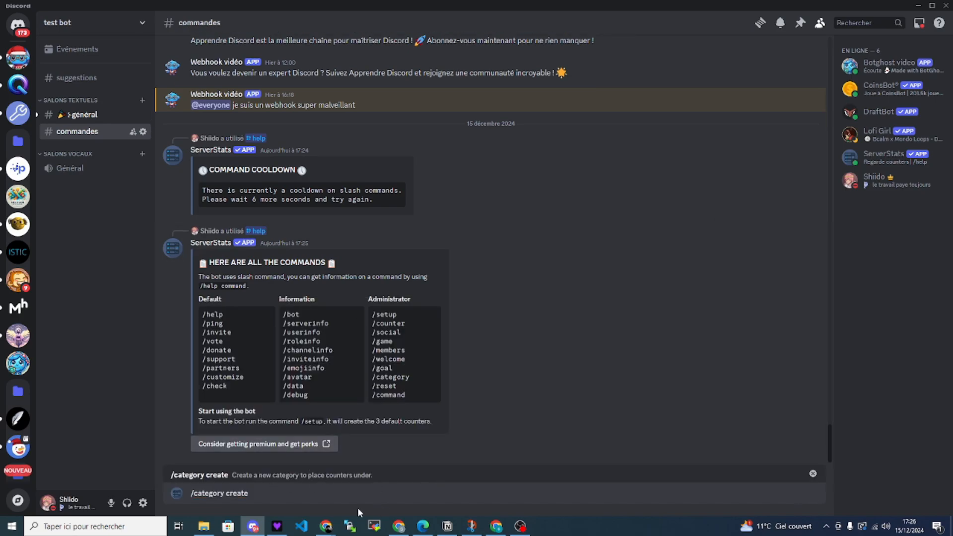
key(Return)
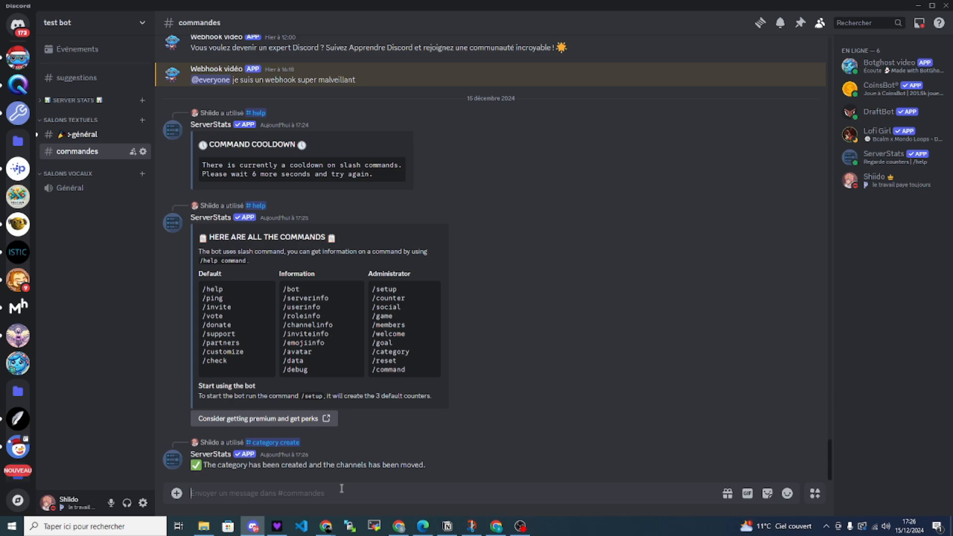
Create a members and bots counter as a voice channel with /counter create, and expand the SERVER STATS category
text(/coun)
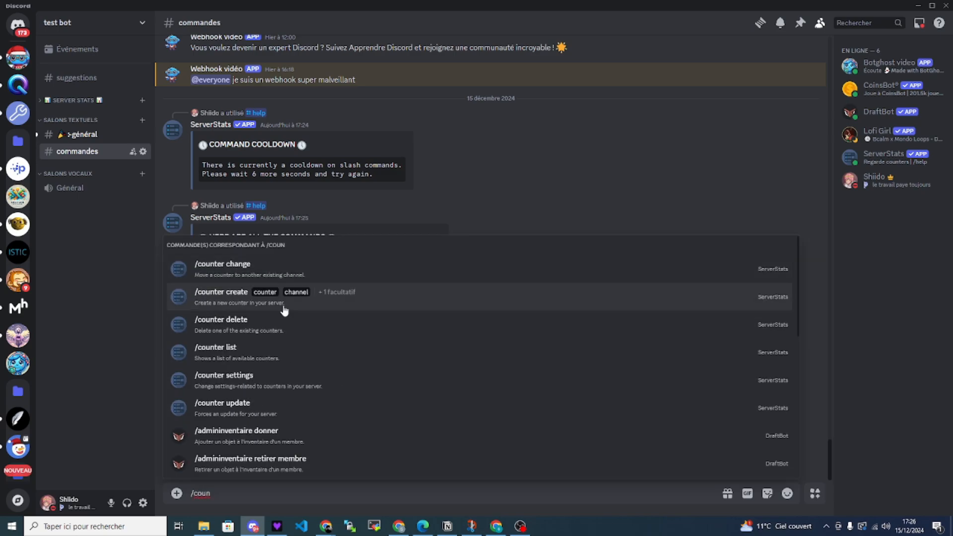
click(264, 309)
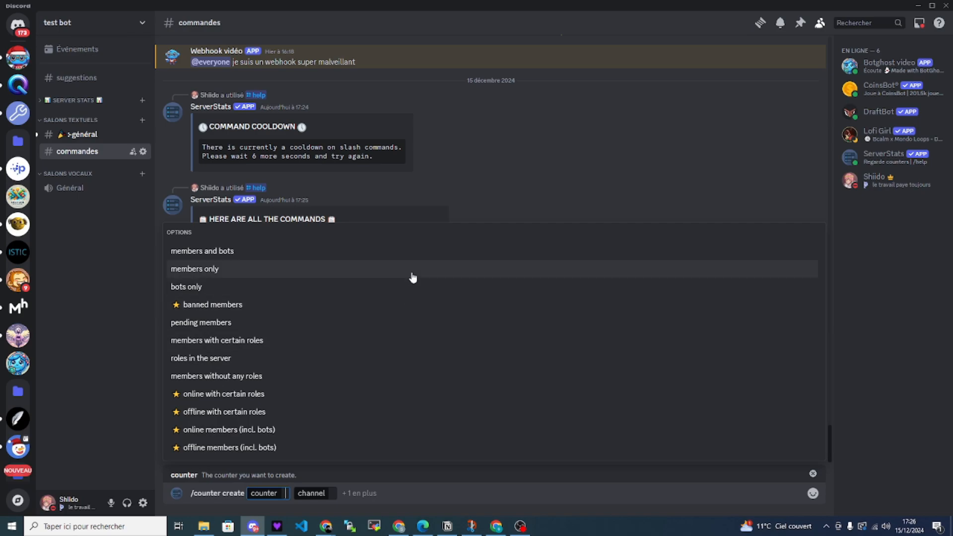
click(269, 258)
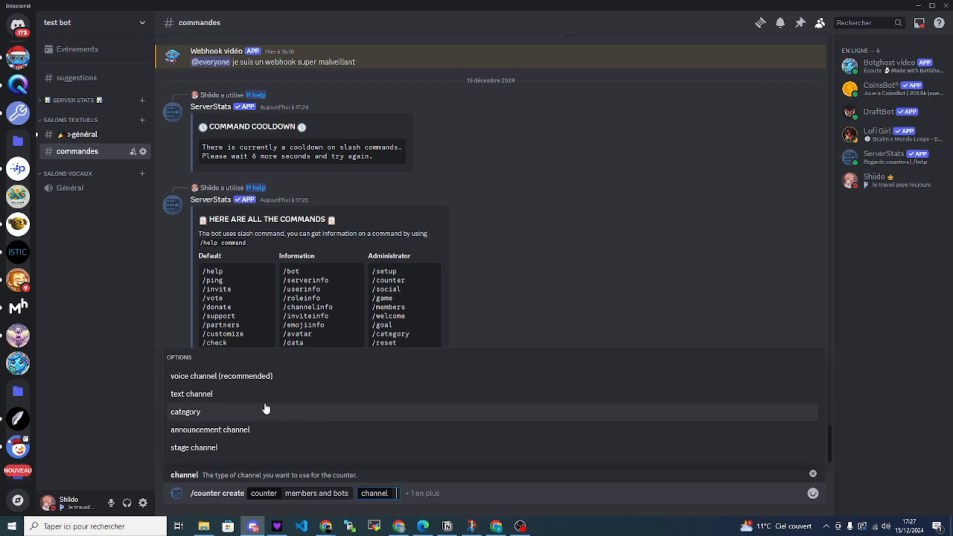
click(209, 379)
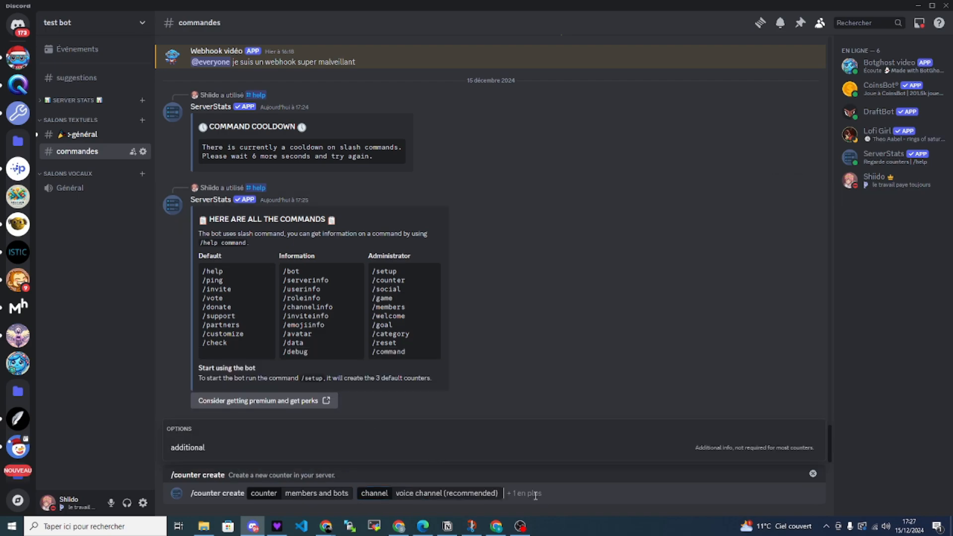
key(Return)
click(72, 101)
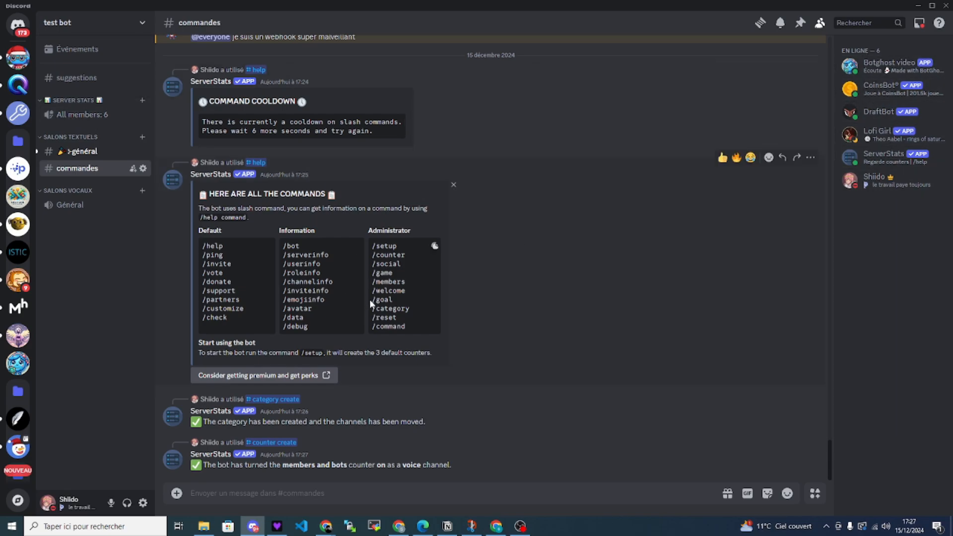
Create a roles in the server counter as a voice channel (recommended) with the ServerStats /counter create command
click(460, 496)
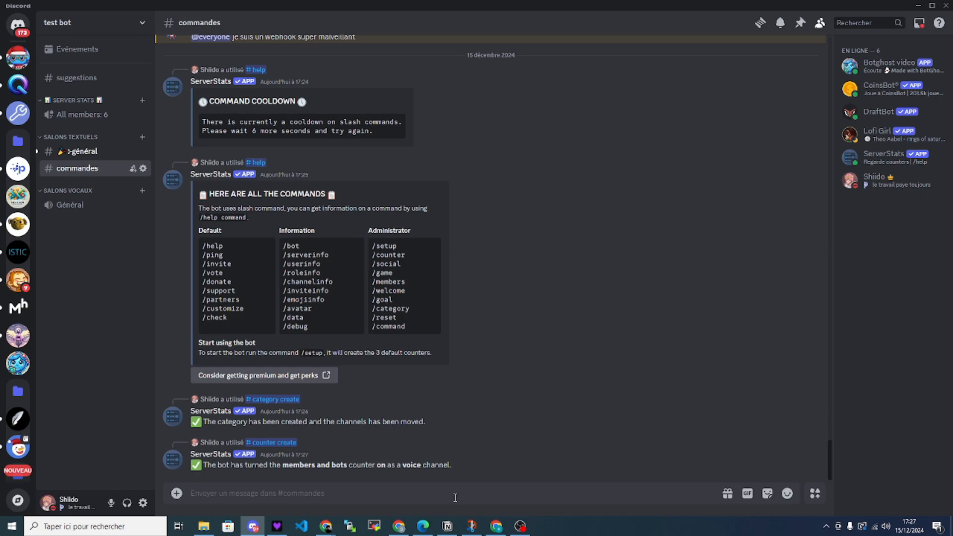
text(/cou)
key(Tab)
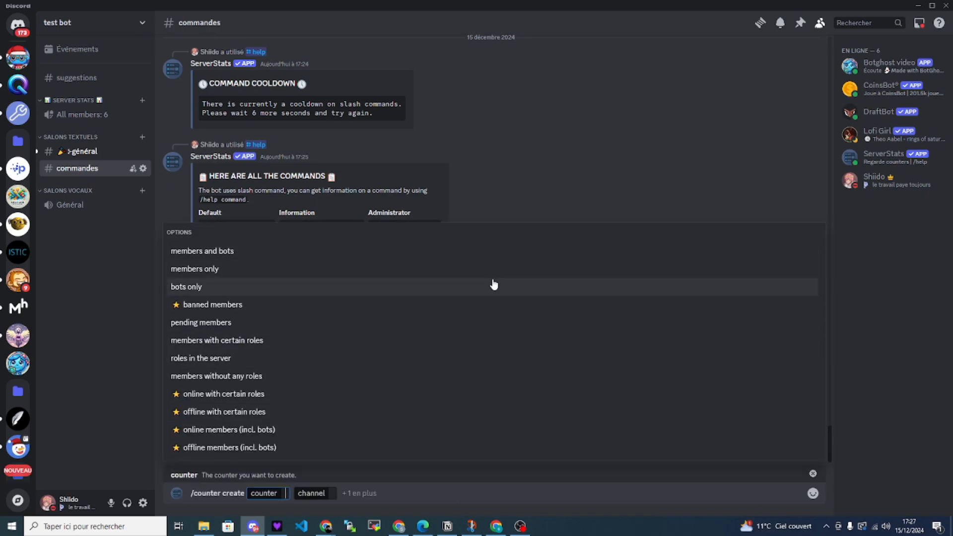
click(346, 359)
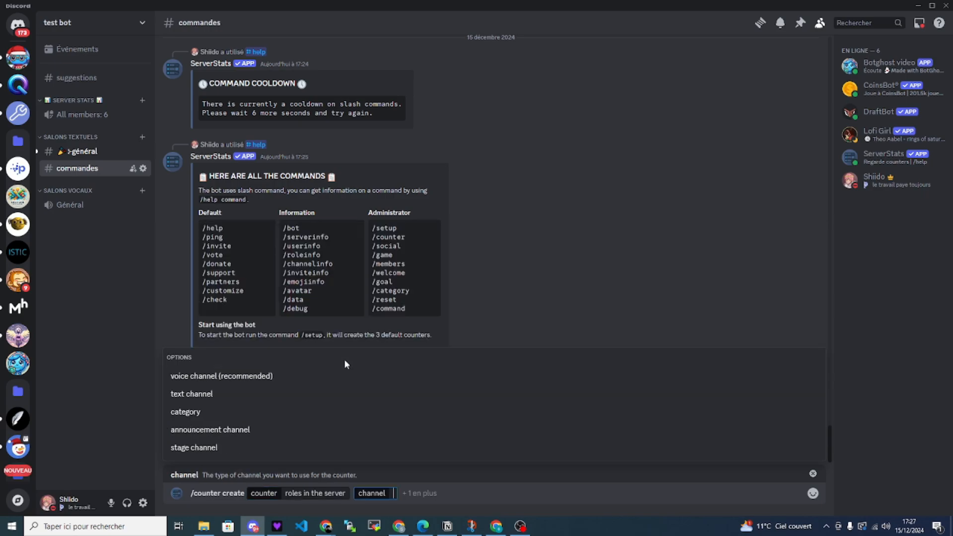
key(Tab)
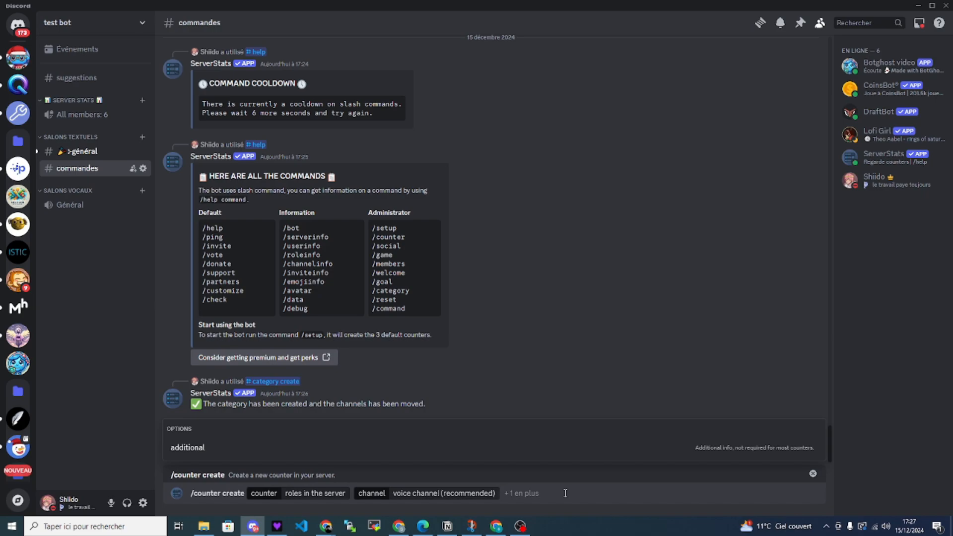
key(Return)
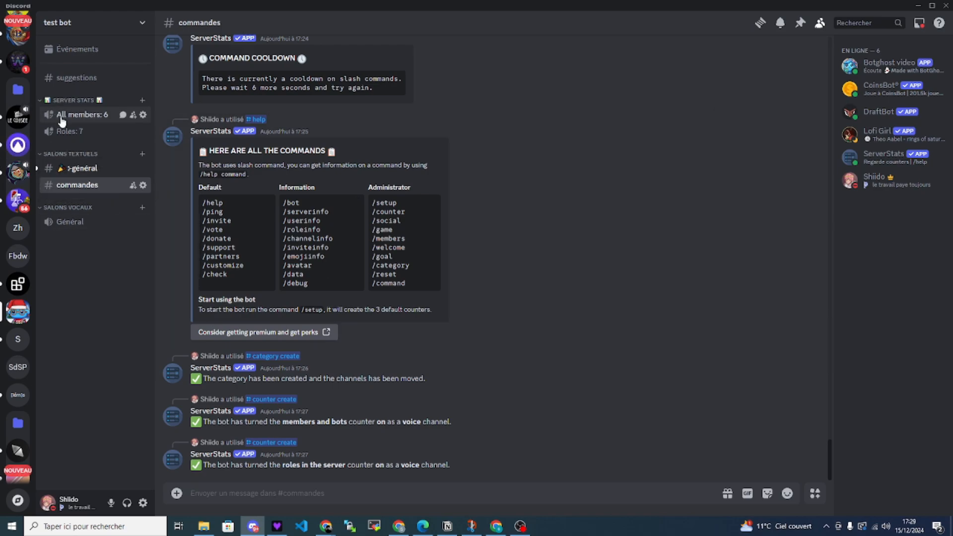
right_click(85, 190)
click(122, 220)
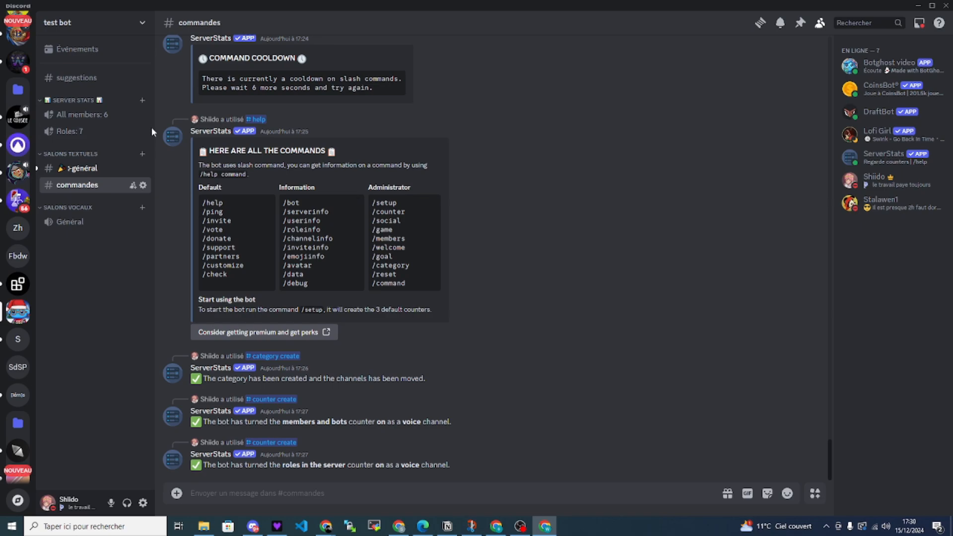
Rename the All members counter channel by replacing its label with Membres, keep the number, and save the change
click(143, 116)
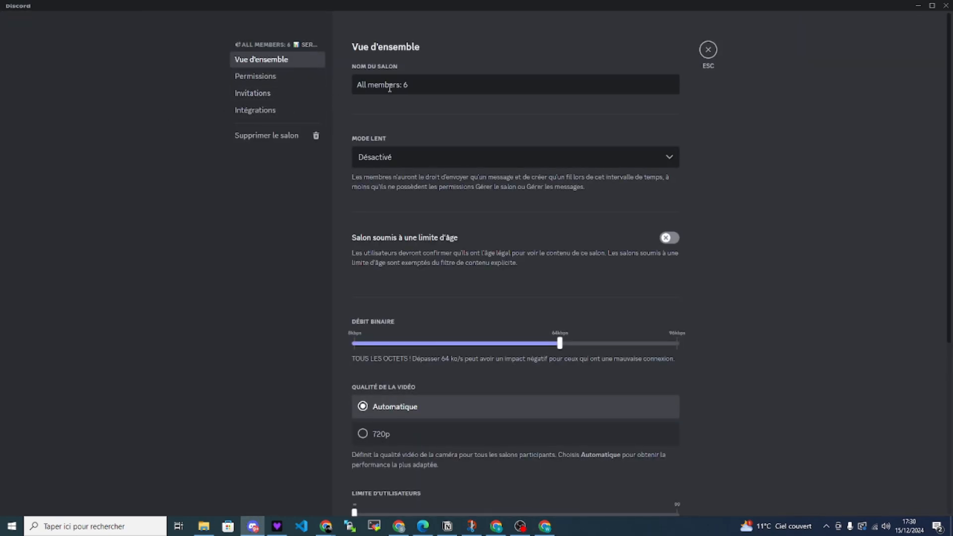
drag(400, 85, 335, 88)
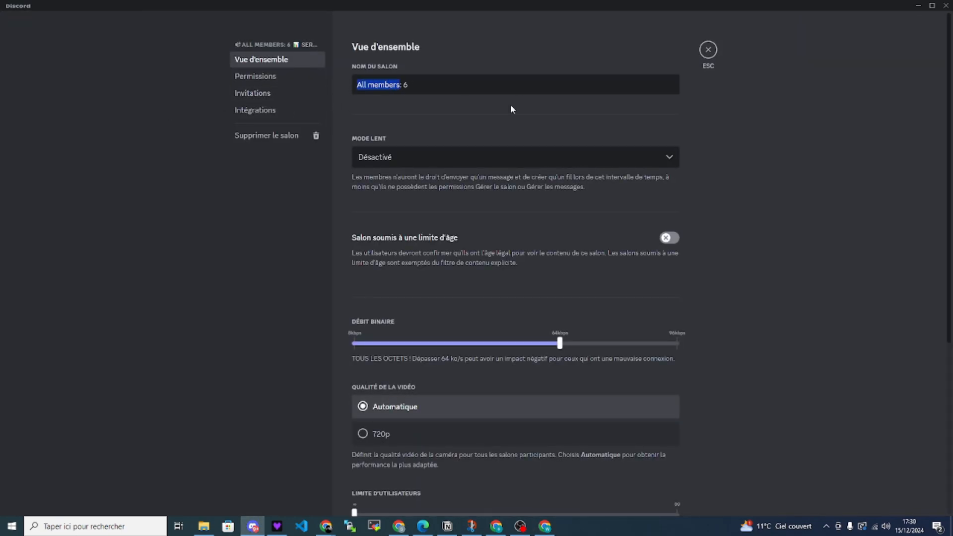
text(Membres)
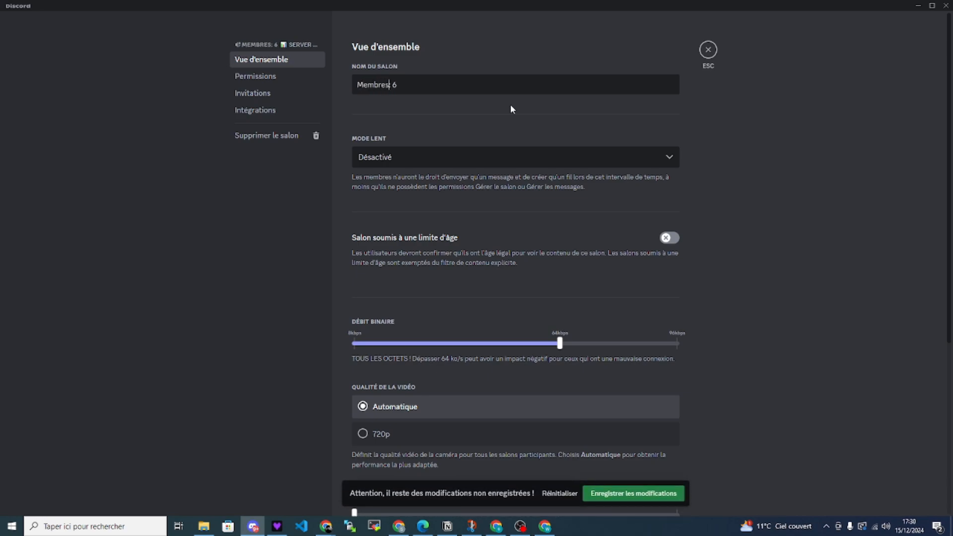
click(613, 494)
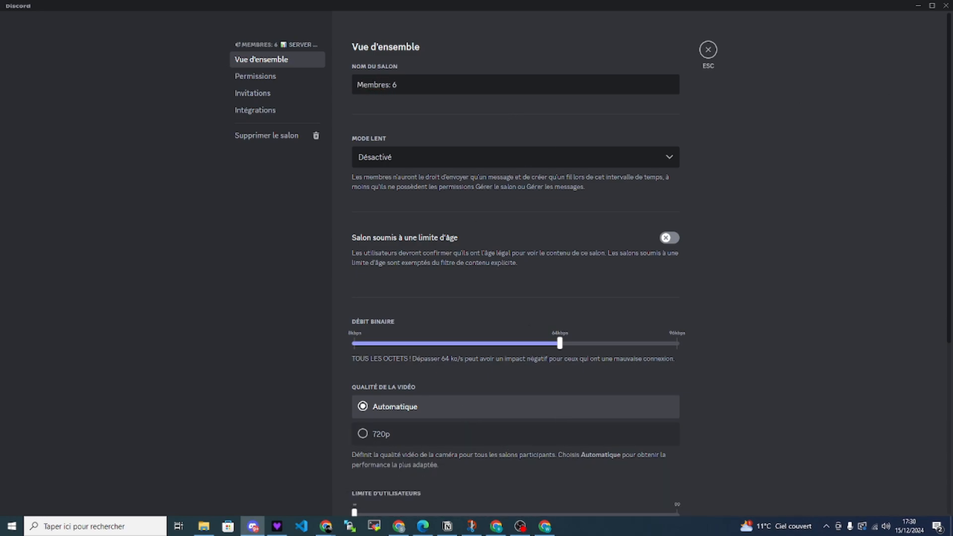
click(709, 50)
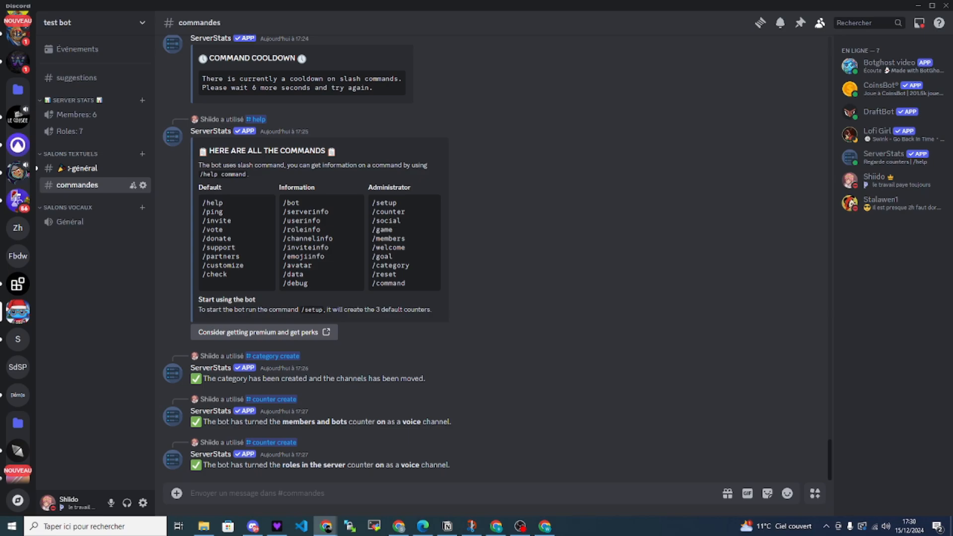
Copy the dot symbol from the favourites of DiscordGate's Discord symbols tool in the browser and insert it before Membres in the counter's channel name
click(326, 526)
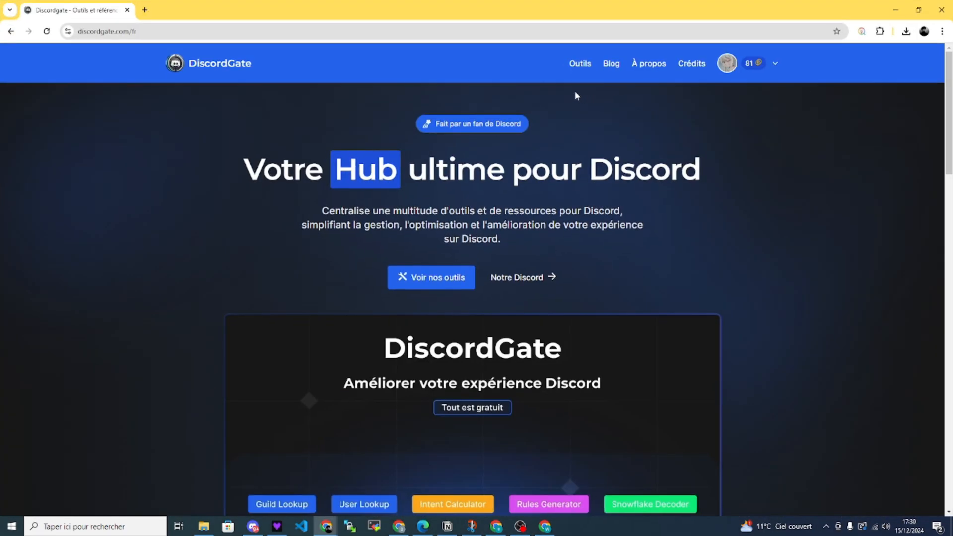
click(581, 63)
scroll(330, 304, down, 10)
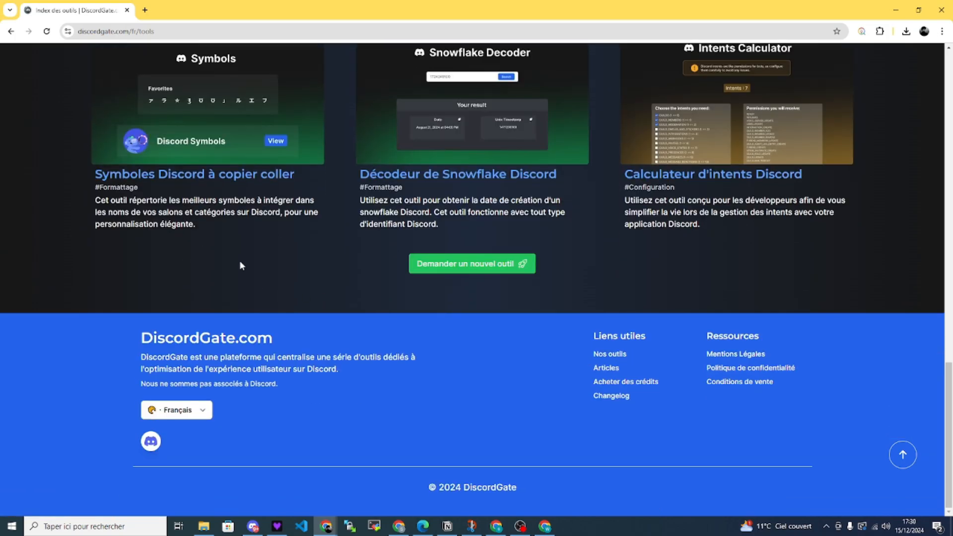
click(124, 160)
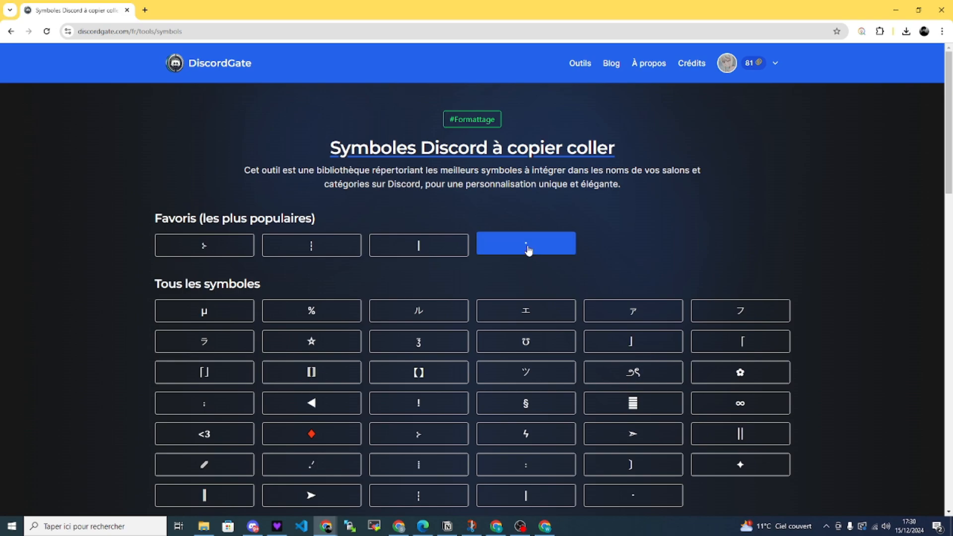
click(529, 250)
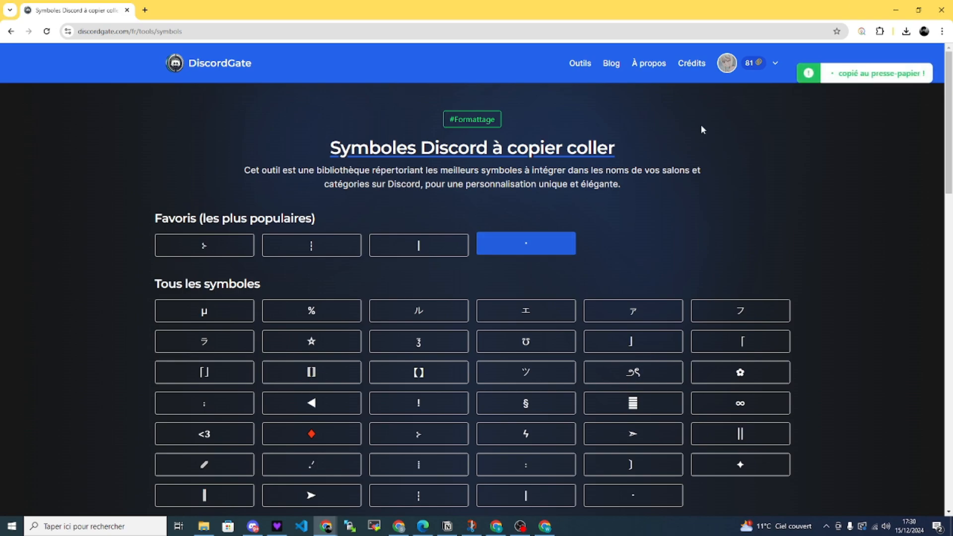
click(896, 10)
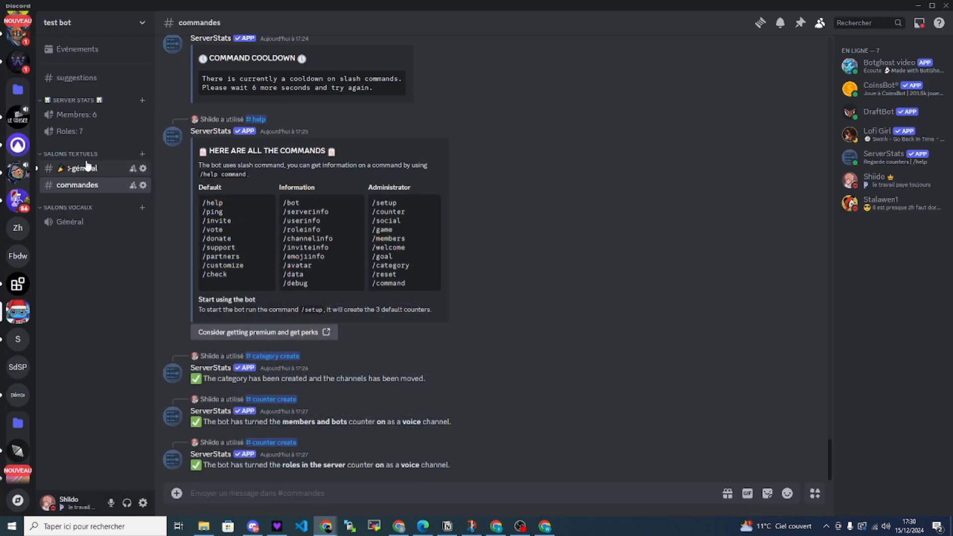
click(143, 114)
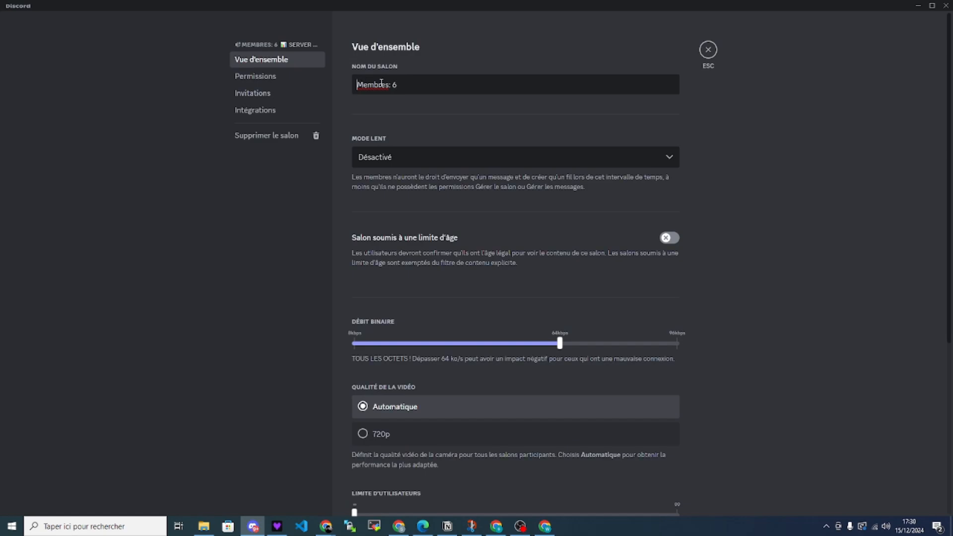
text(•)
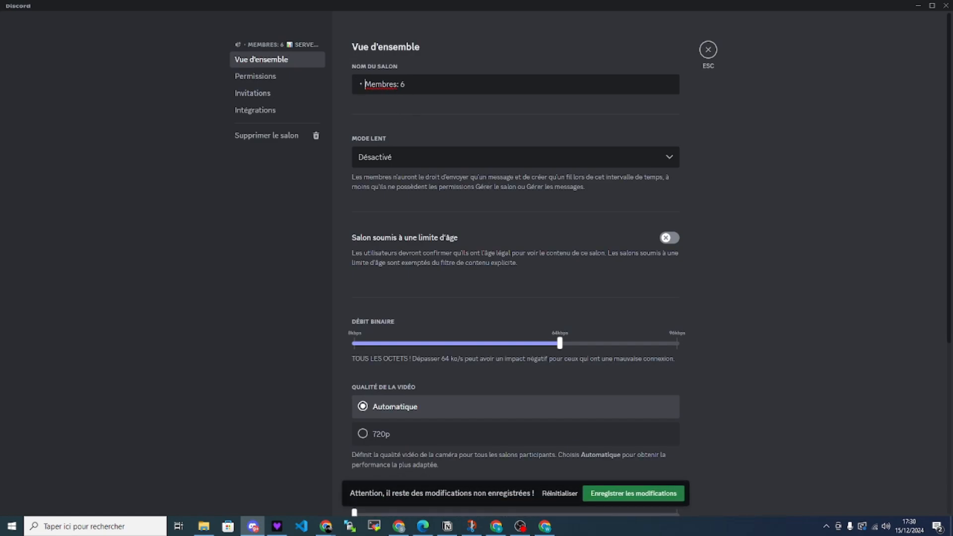
Switch to the other browser window, open emojikeyboard.top in a new tab and pick the rocket emoji
key(alt+Tab)
drag(952, 57, 773, 67)
click(894, 74)
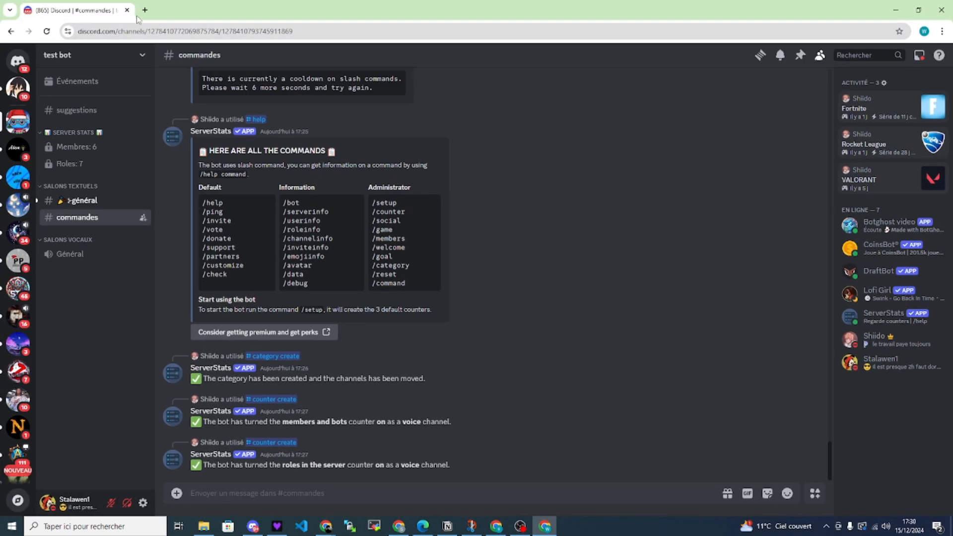
click(138, 10)
text(emoji)
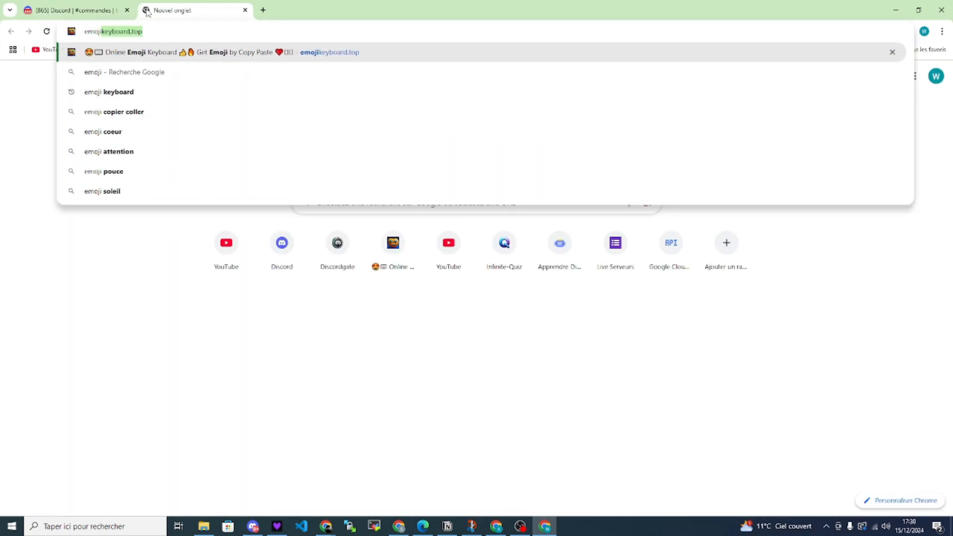
key(Return)
scroll(440, 274, down, 5)
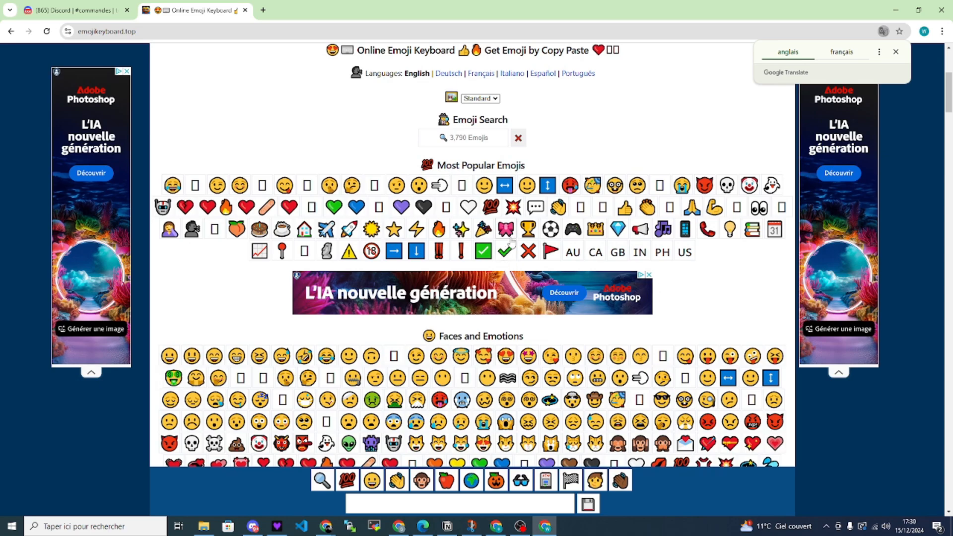
click(349, 229)
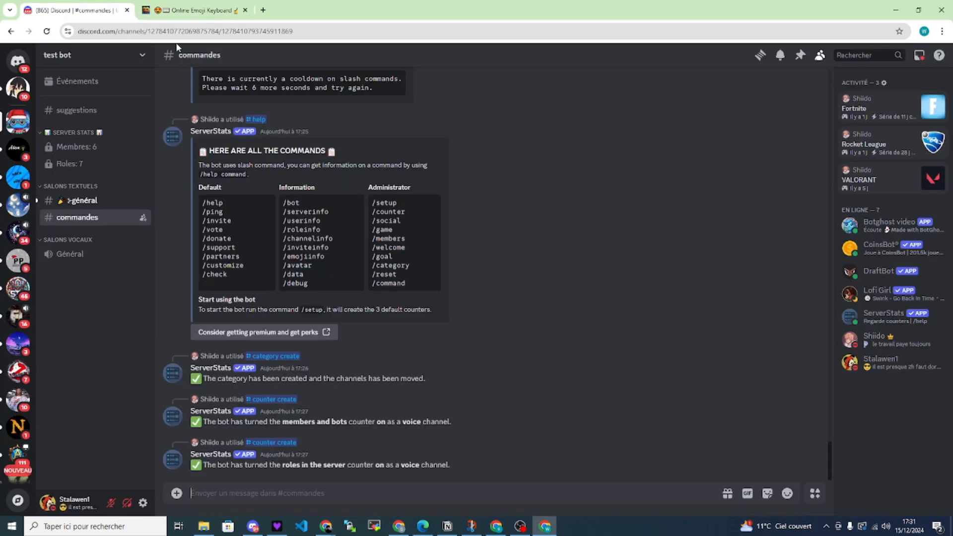
Return to the Membres channel settings in Discord, put the rocket emoji in front of the dot symbol and save the name
click(80, 10)
click(253, 527)
text(🚀)
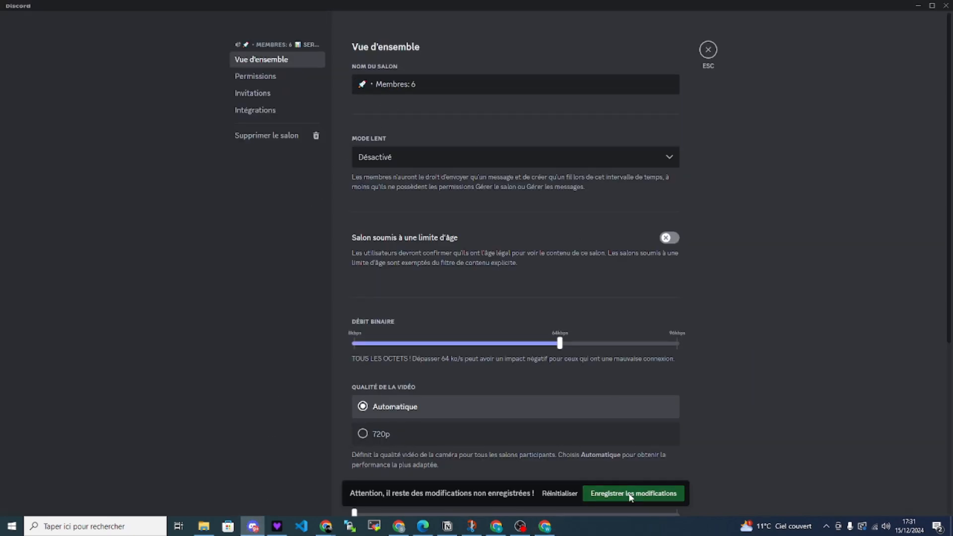
click(627, 494)
click(706, 52)
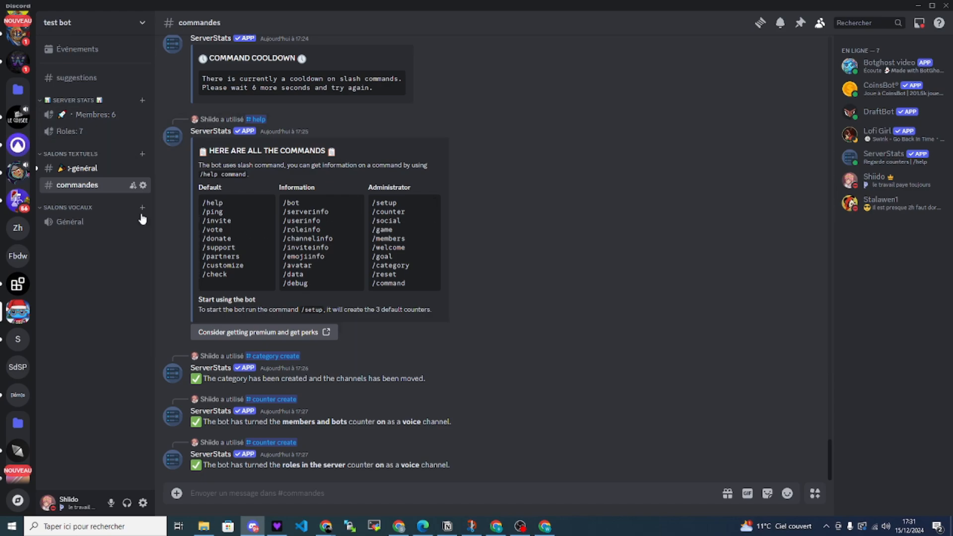
click(143, 115)
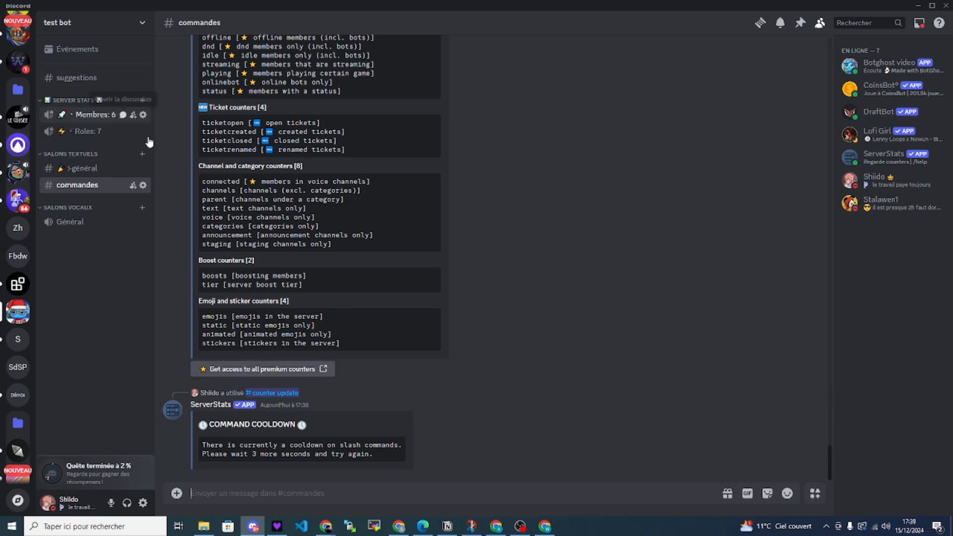
Request a forced refresh of the server's counters with the ServerStats /counter update command
text(/counter)
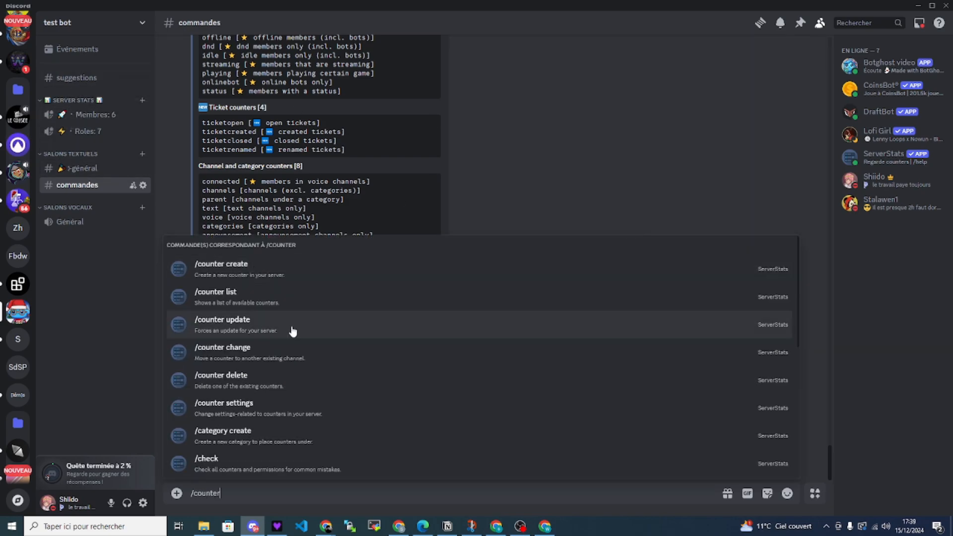
click(292, 329)
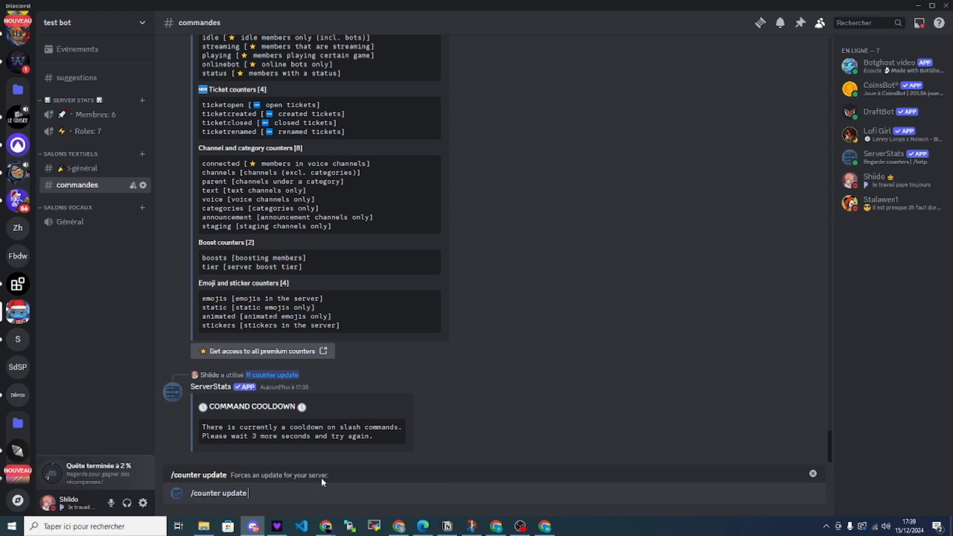
key(Return)
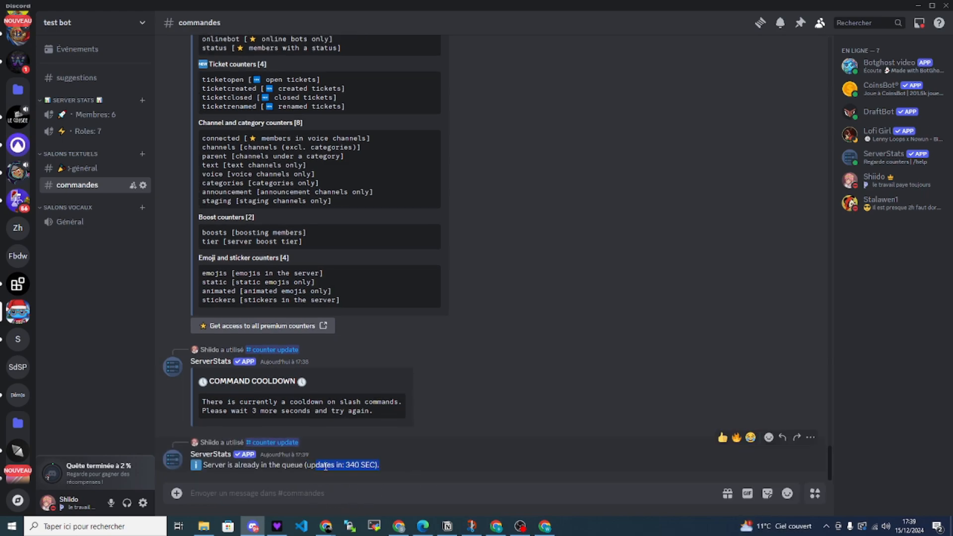
Read the ServerStats reply to the update request and check the bot's profile
drag(380, 465, 182, 467)
drag(393, 474, 199, 467)
click(430, 464)
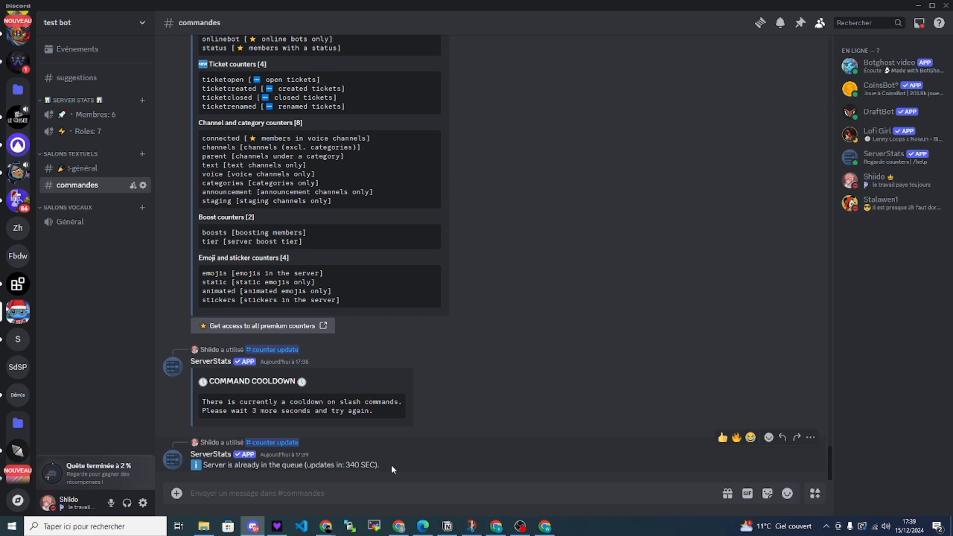
drag(391, 465, 218, 466)
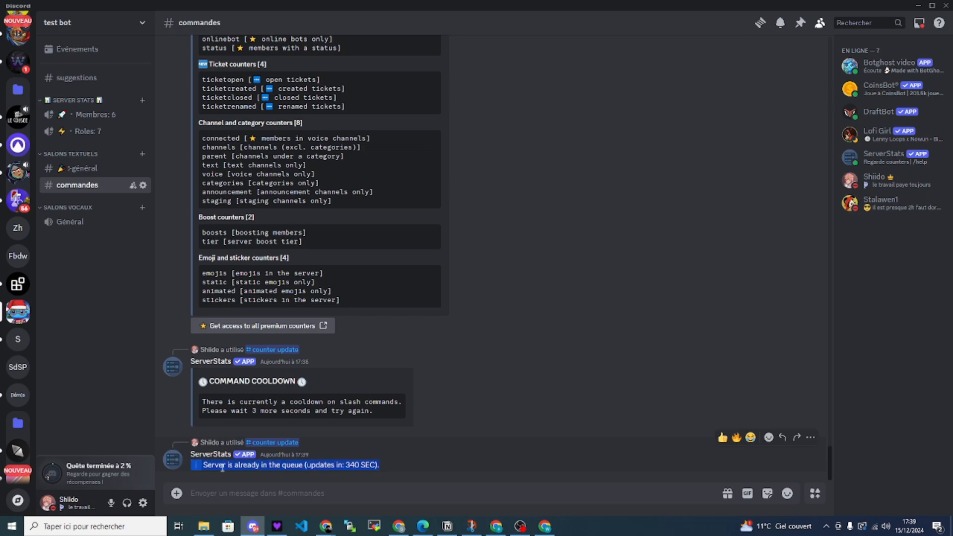
click(207, 254)
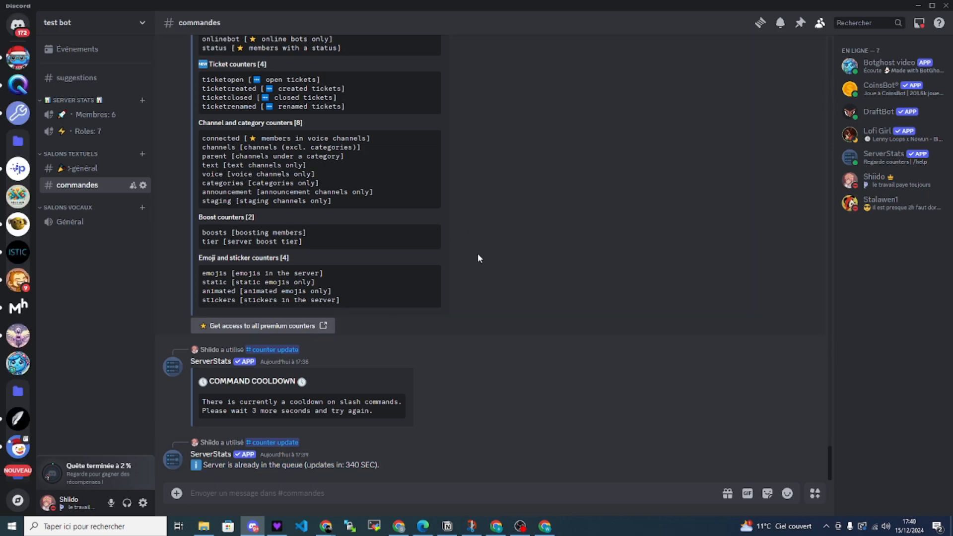
click(173, 460)
click(452, 381)
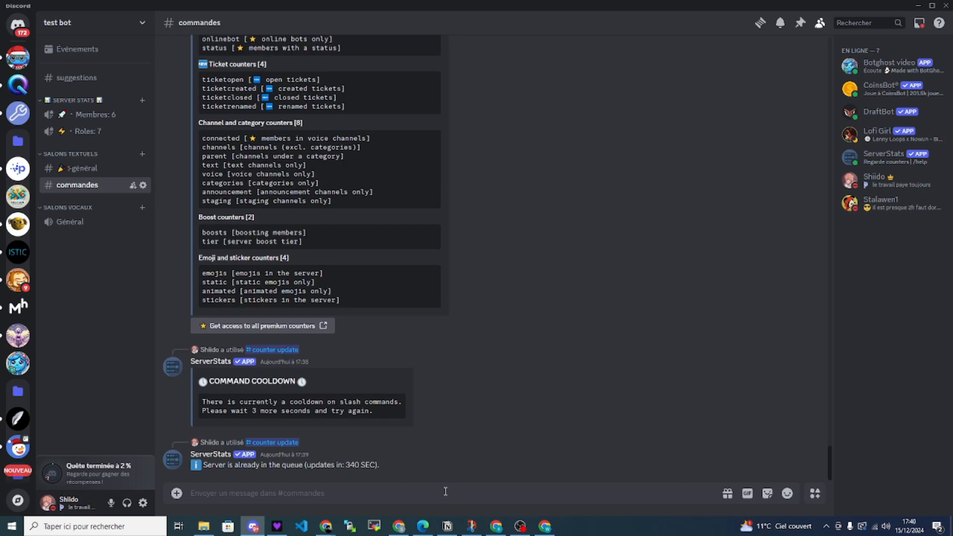
Browse the ServerStats slash commands, filter them by counter, and empty the message field
click(446, 491)
text(/)
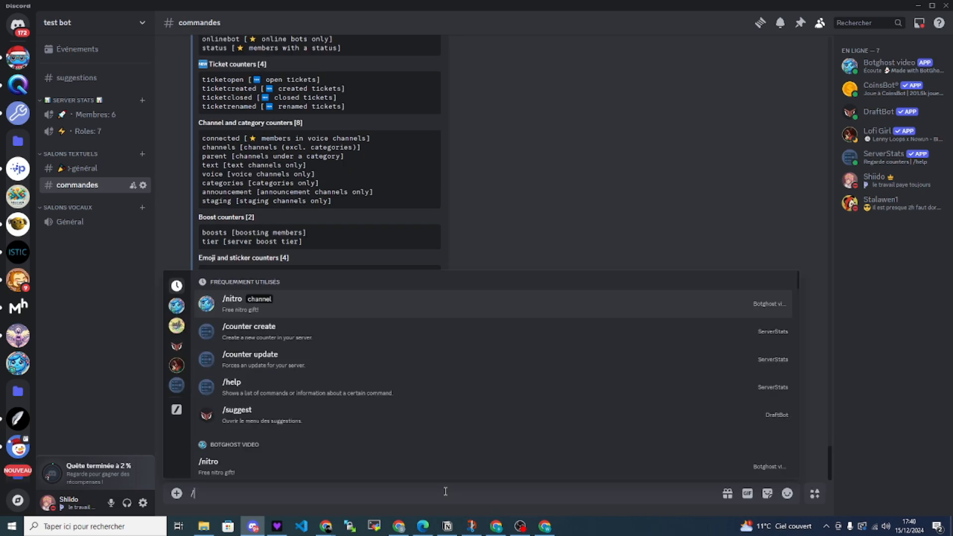
click(177, 385)
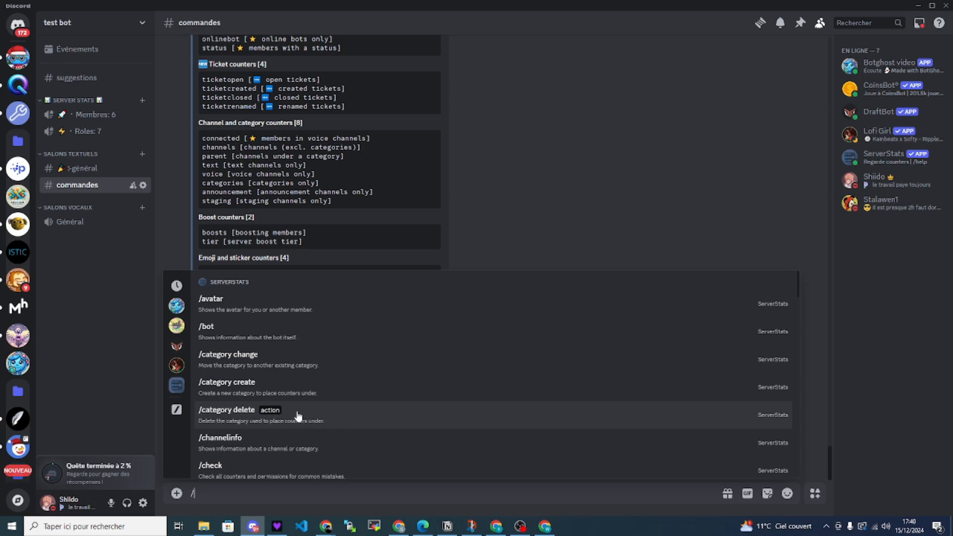
text(counter)
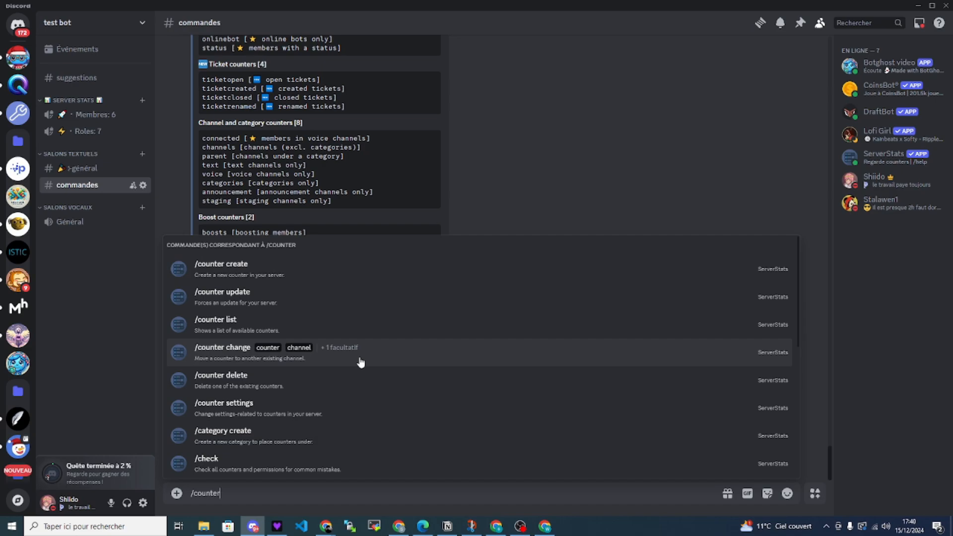
key(BackSpace)
key(BackSpace)
key(BackSpace)
key(BackSpace)
key(BackSpace)
key(BackSpace)
key(BackSpace)
key(BackSpace)
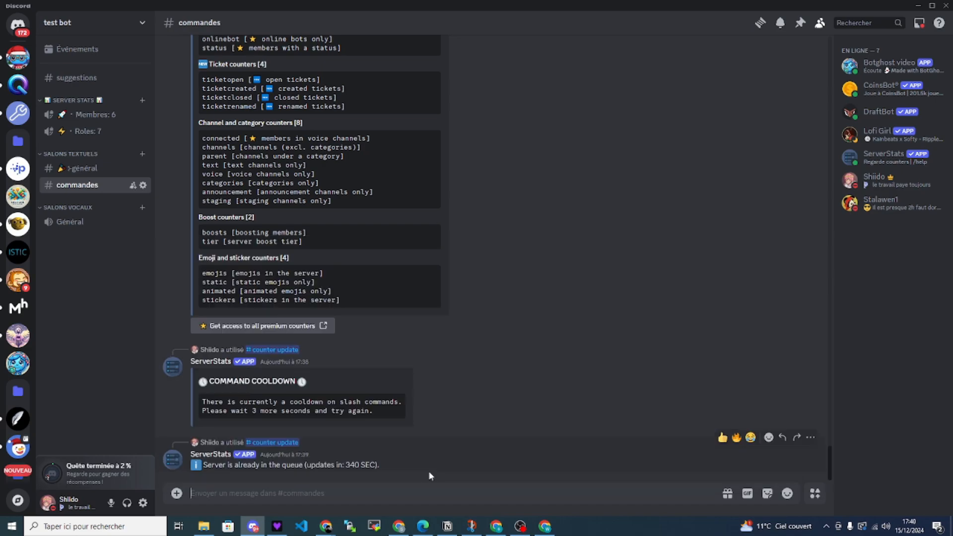
Examine the options of the ServerStats /setup command, picking voice channel (recommended) as the channel type without running it
text(/setup)
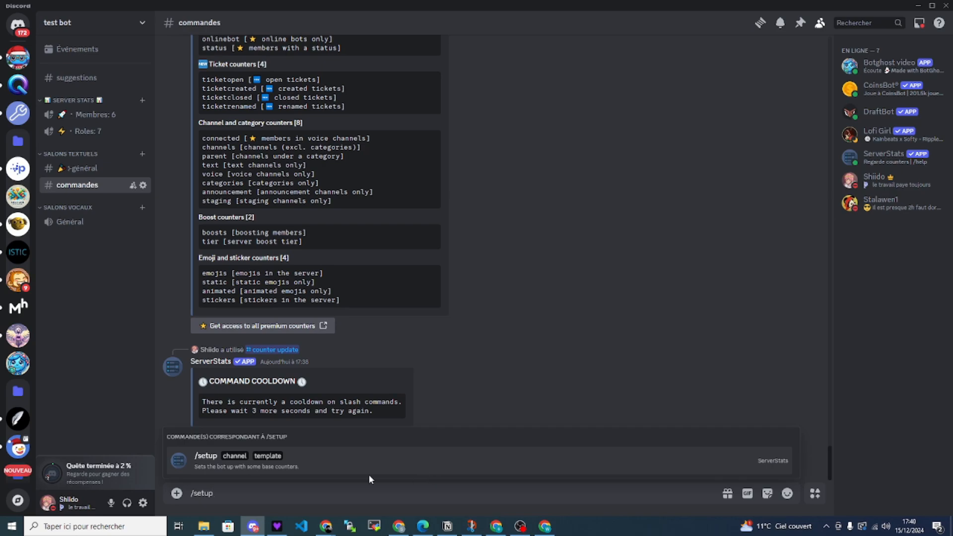
key(Return)
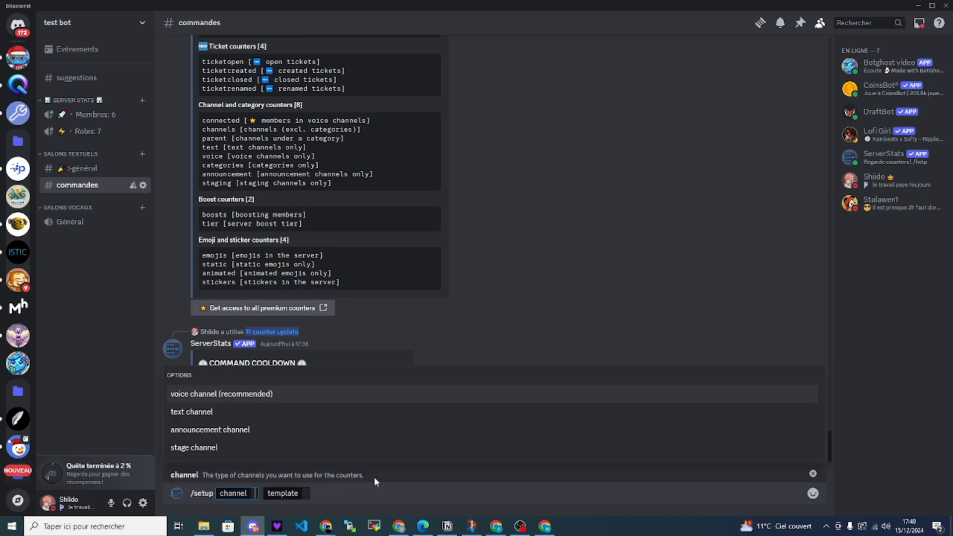
click(273, 396)
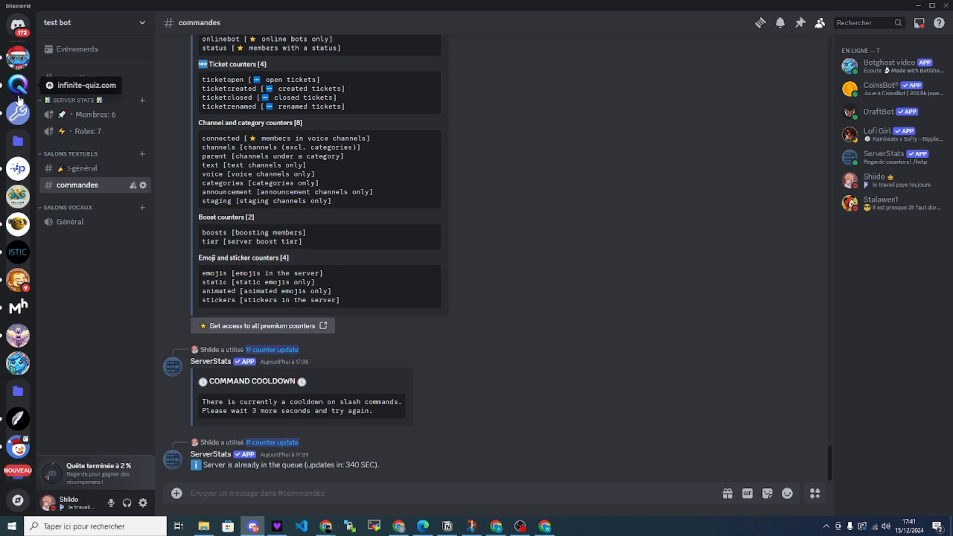
Switch to the second account's Discord session in the browser to view the counter channels as a regular member
click(546, 528)
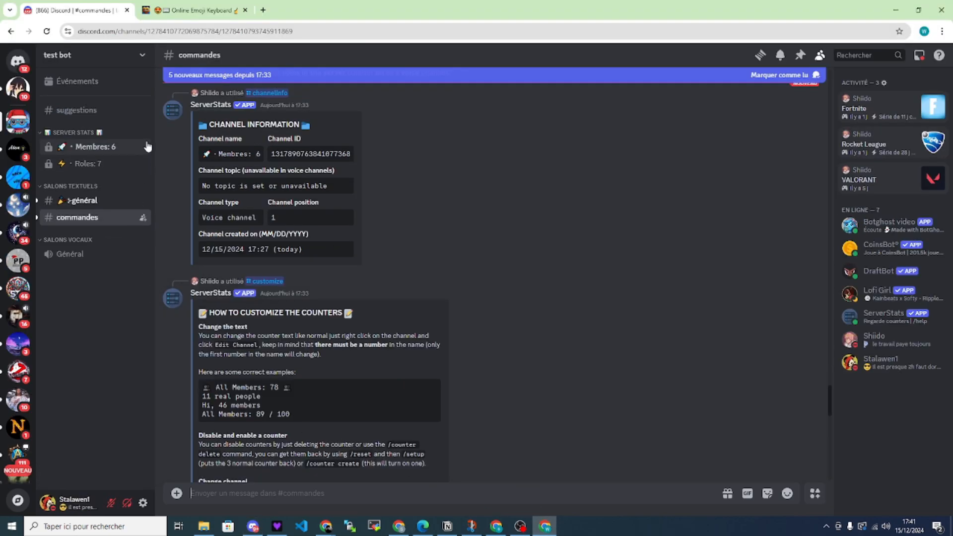